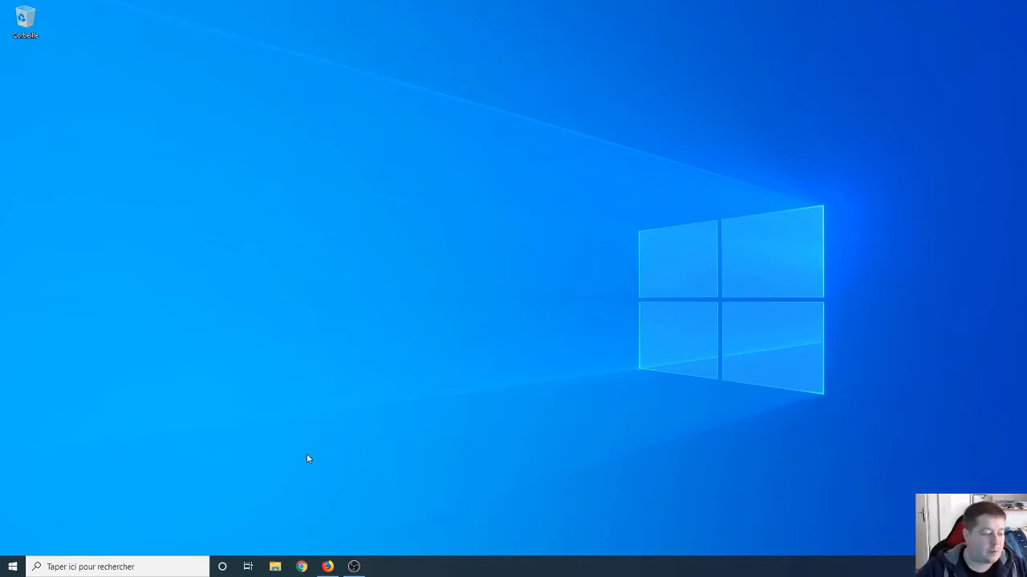
# Step: Launch Google Chrome from the taskbar onto a new tab page
pyautogui.click(302, 567)
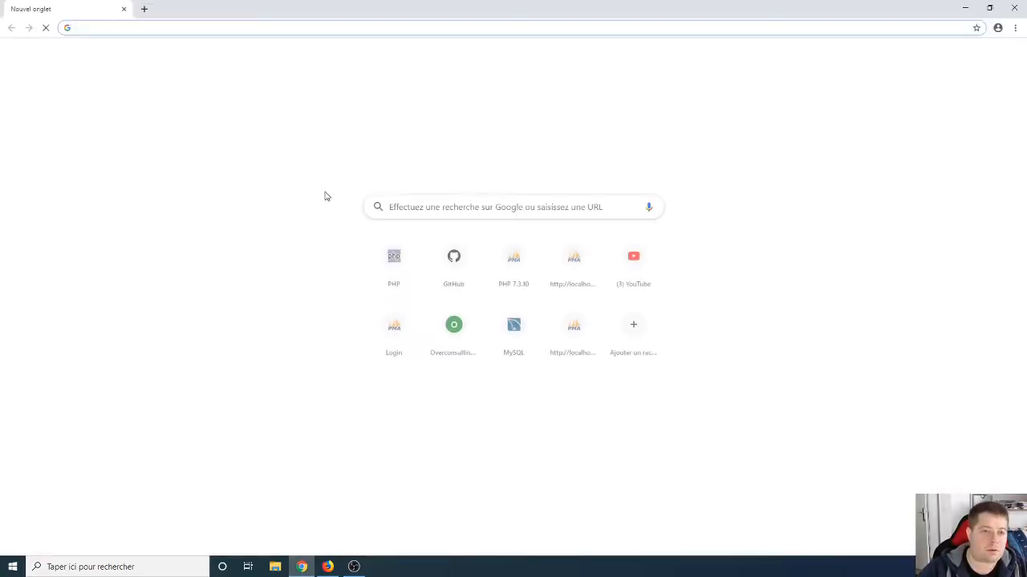
# Step: Search Google for 'wordpress' and open the WordPress.com result
pyautogui.write('wordpre')
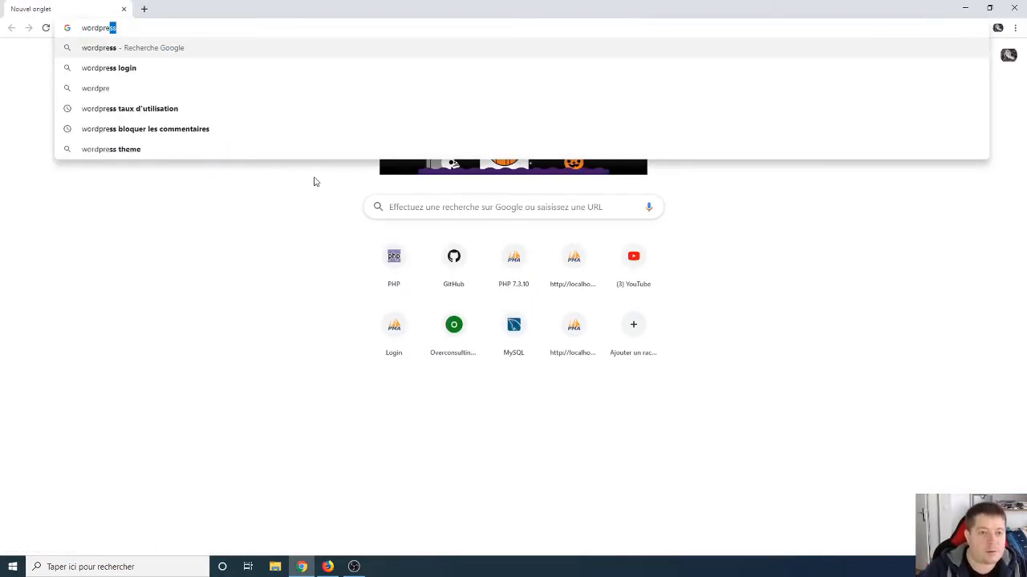
pyautogui.write('ss')
pyautogui.press('Return')
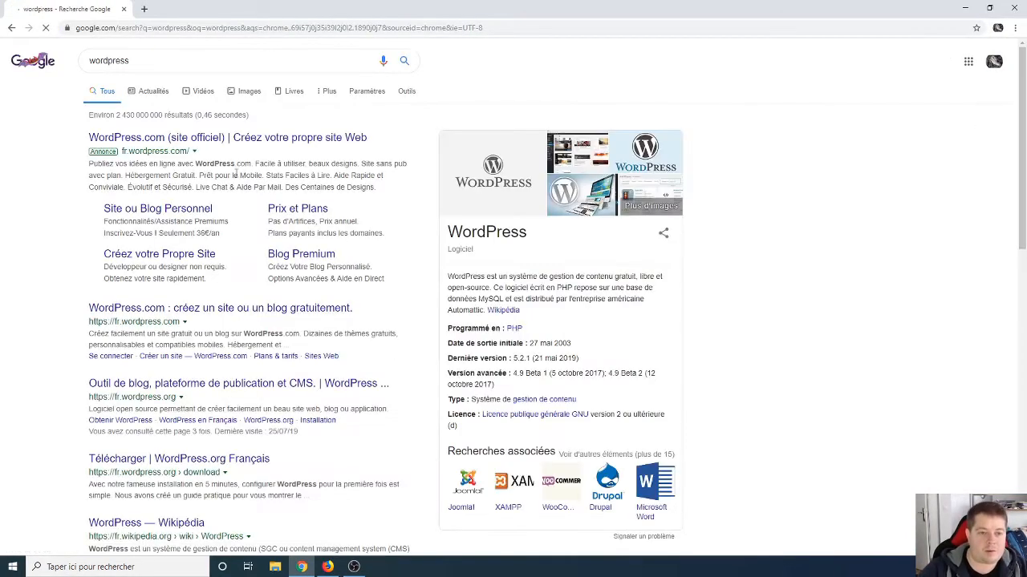
pyautogui.click(145, 307)
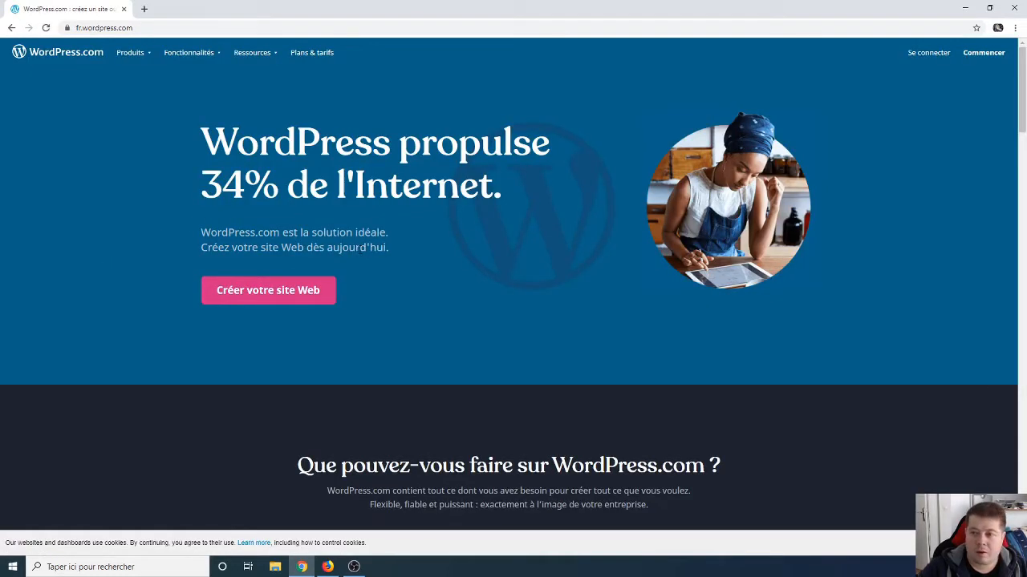
# Step: Visit the 'Créer votre site Web' sign-up page, accept cookies, and go back to the homepage
pyautogui.click(265, 293)
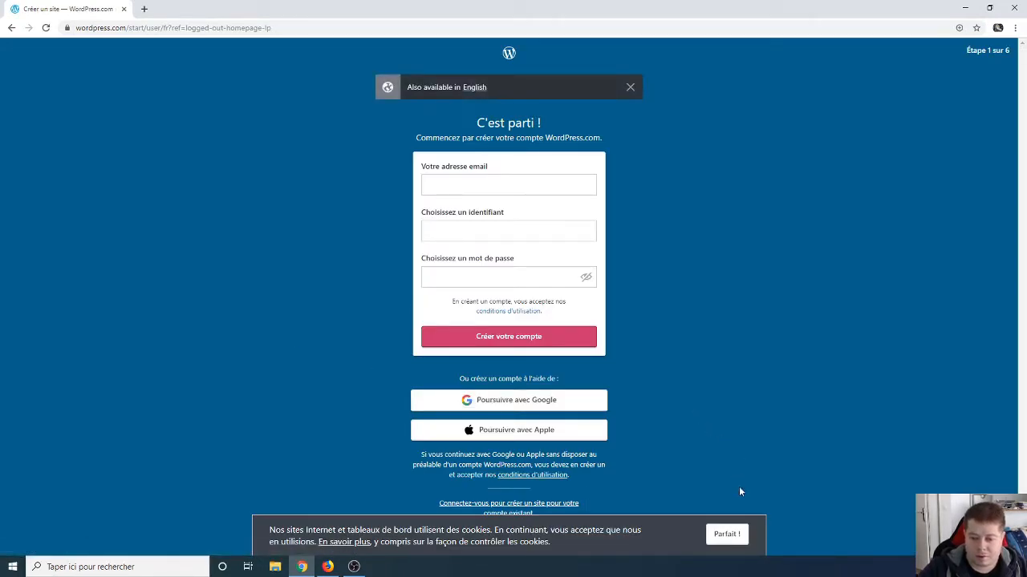
pyautogui.click(722, 534)
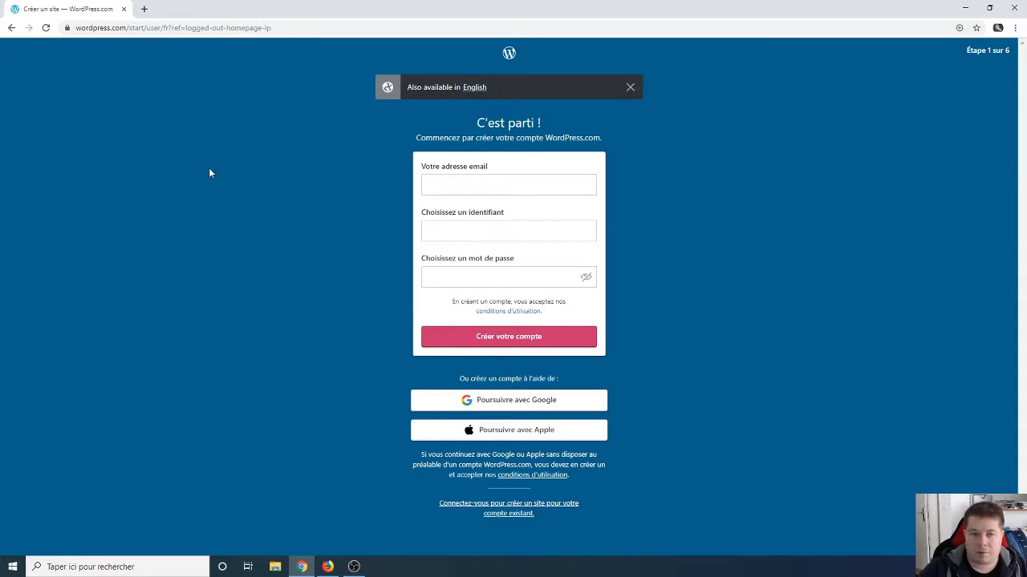
pyautogui.click(11, 27)
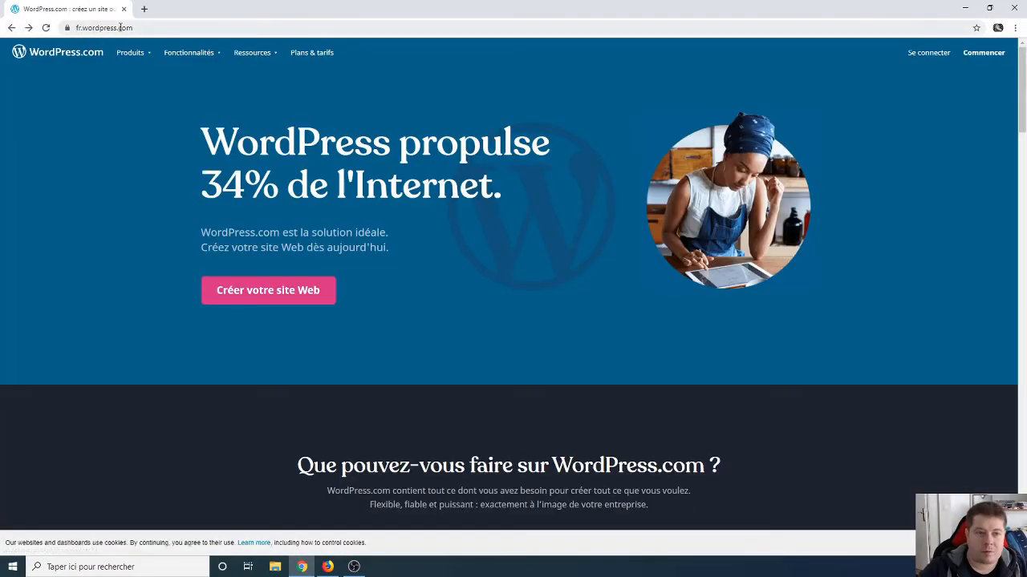
pyautogui.click(120, 28)
# Step: Switch the address to fr.wordpress.org and browse its Thèmes directory of 1176 themes
pyautogui.doubleClick(153, 26)
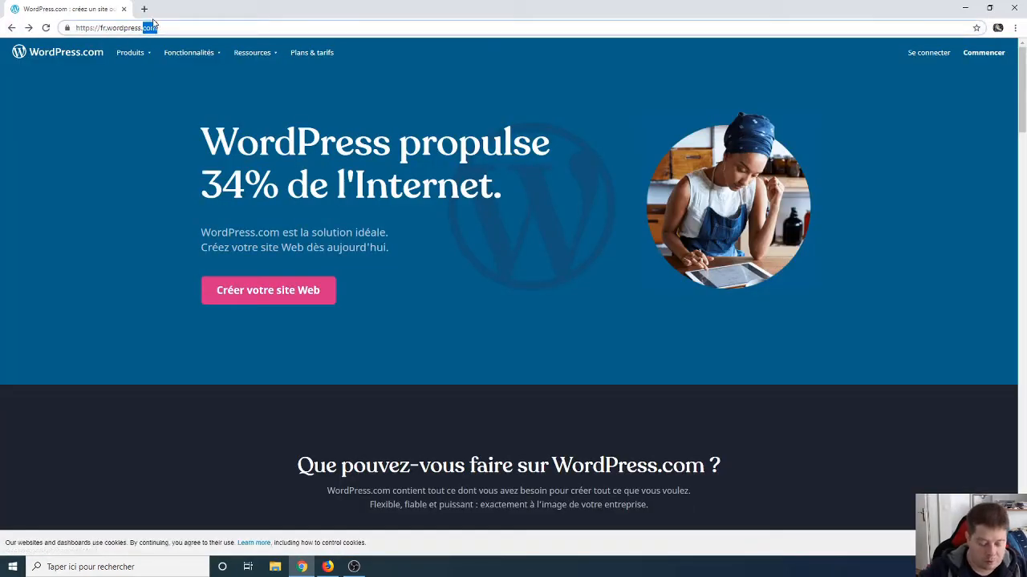
pyautogui.write('org')
pyautogui.press('Return')
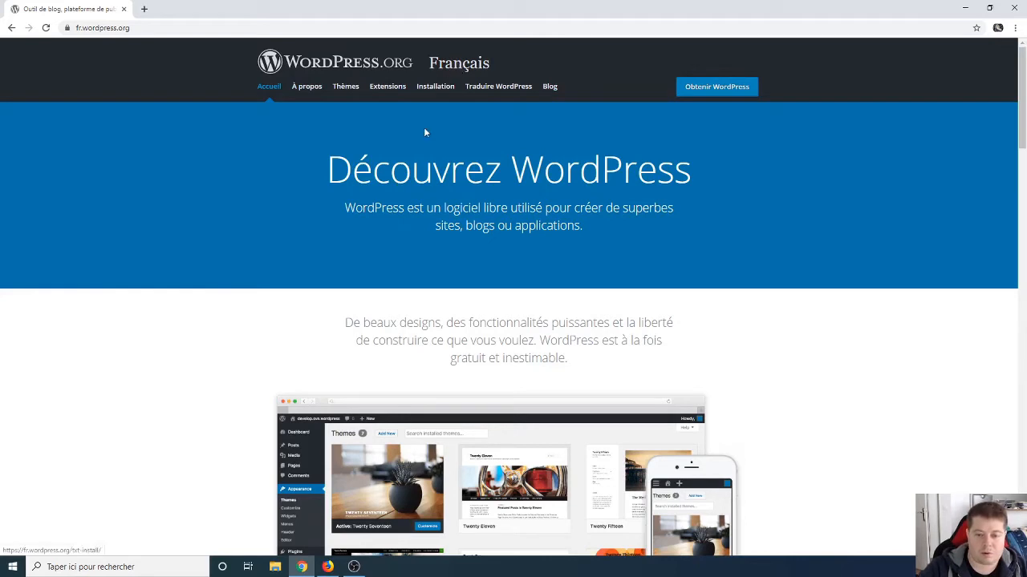
pyautogui.click(346, 86)
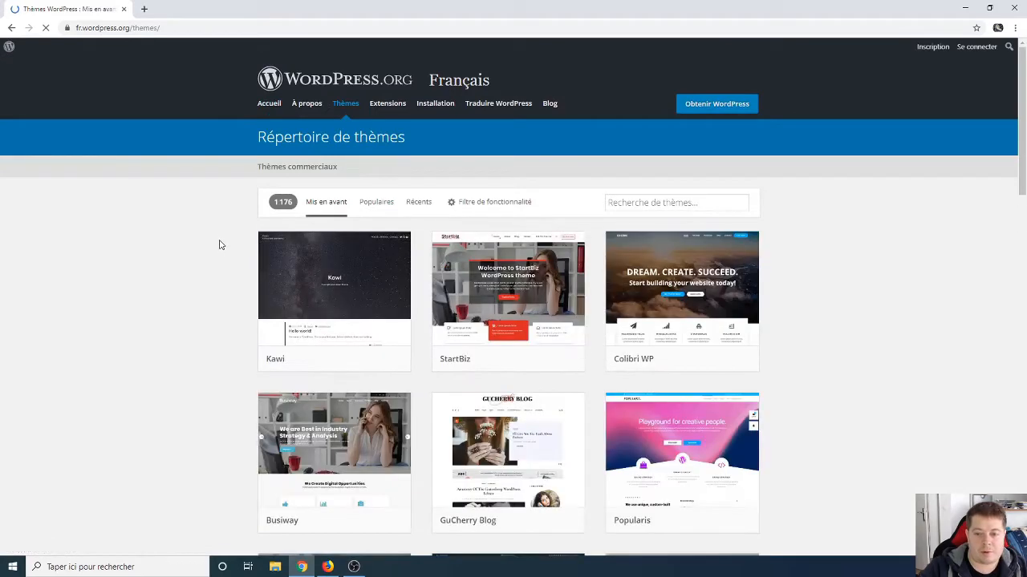
pyautogui.scroll(-3, 219, 245)
pyautogui.scroll(-2, 218, 244)
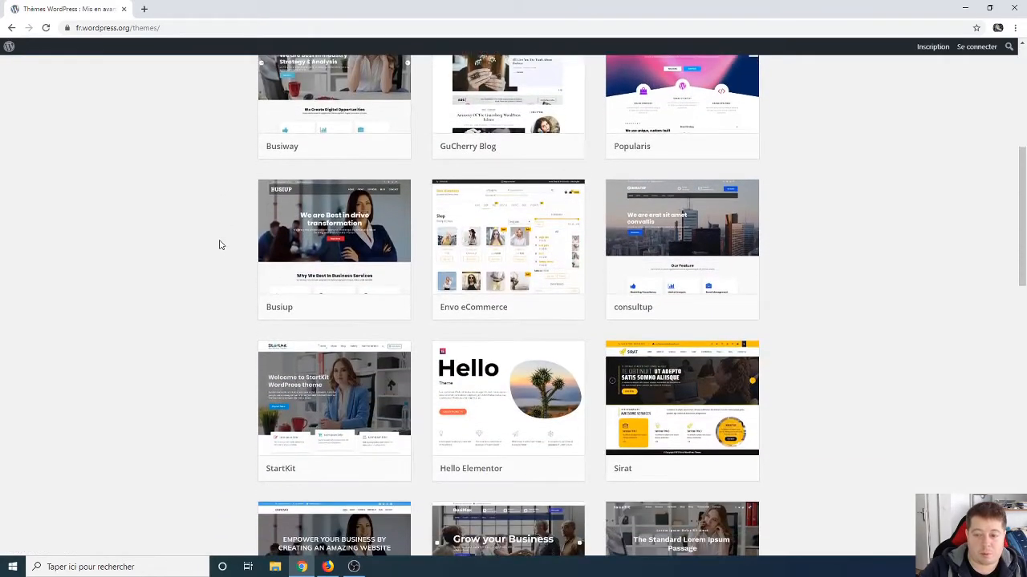
pyautogui.scroll(6, 218, 244)
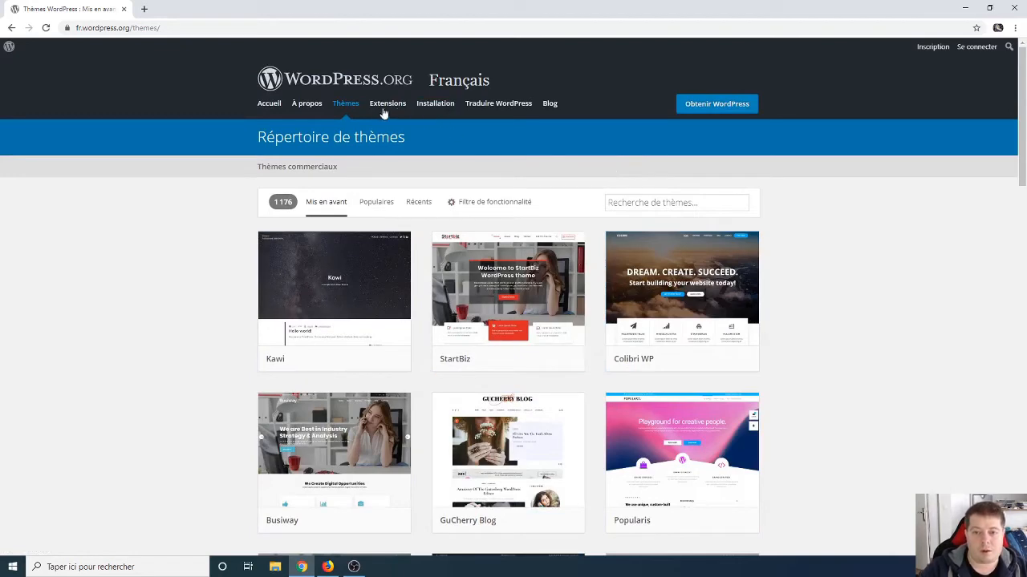
# Step: Read the Extensions and Installation pages, then go to the 'Obtenir WordPress' download page
pyautogui.click(386, 106)
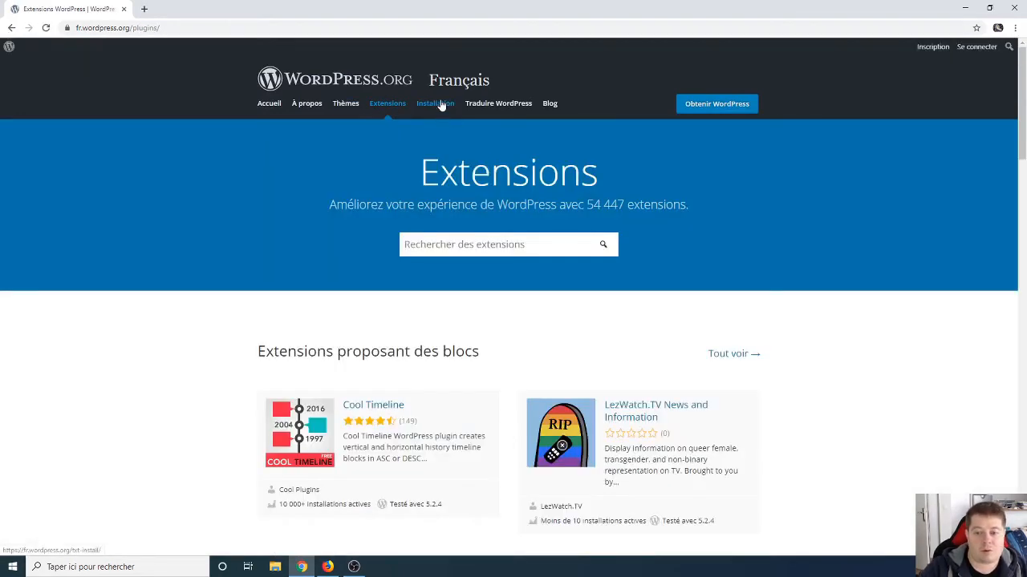
pyautogui.click(441, 105)
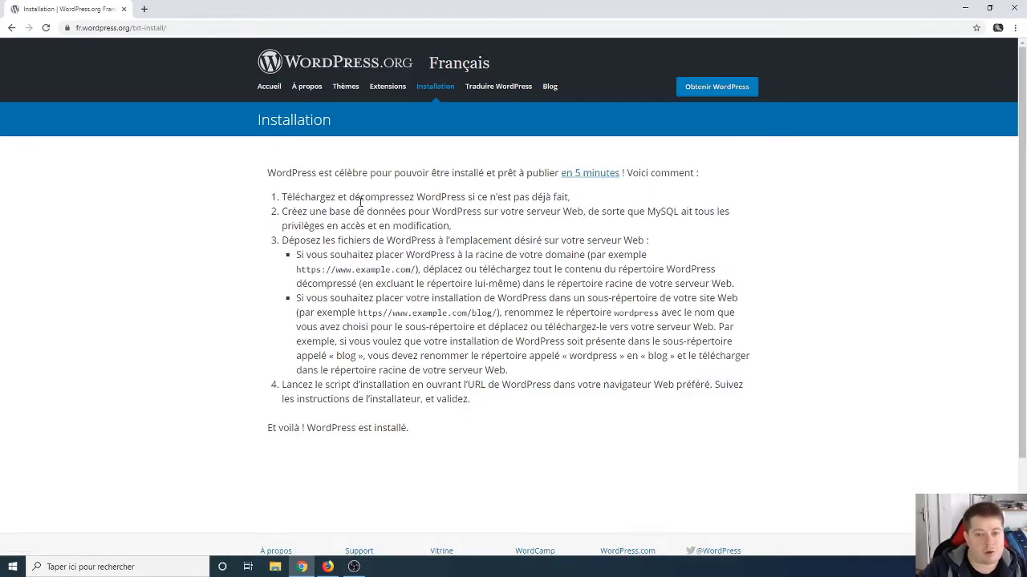
pyautogui.moveTo(355, 199); pyautogui.dragTo(514, 195)
pyautogui.click(514, 195)
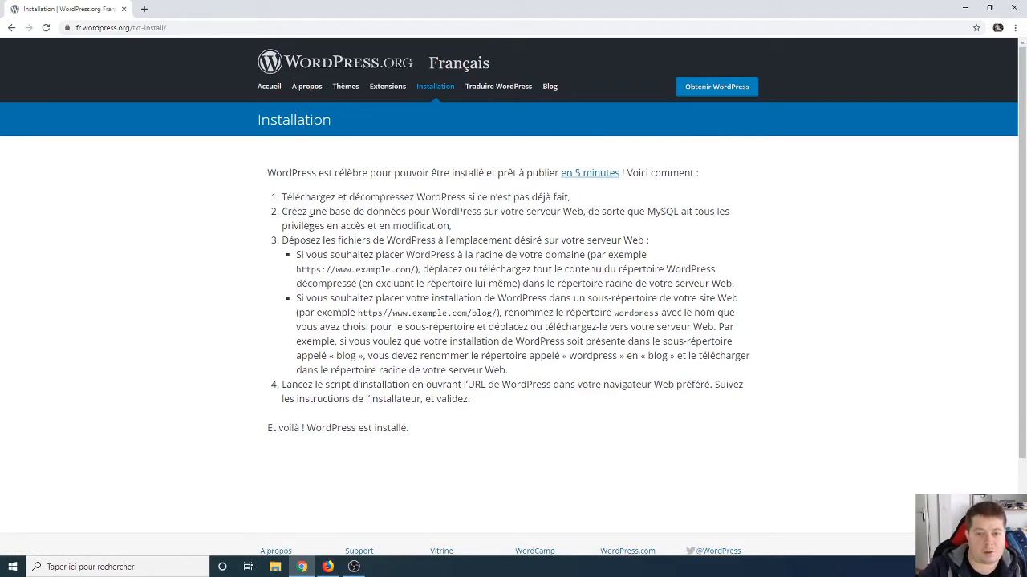
pyautogui.moveTo(302, 212); pyautogui.dragTo(533, 198)
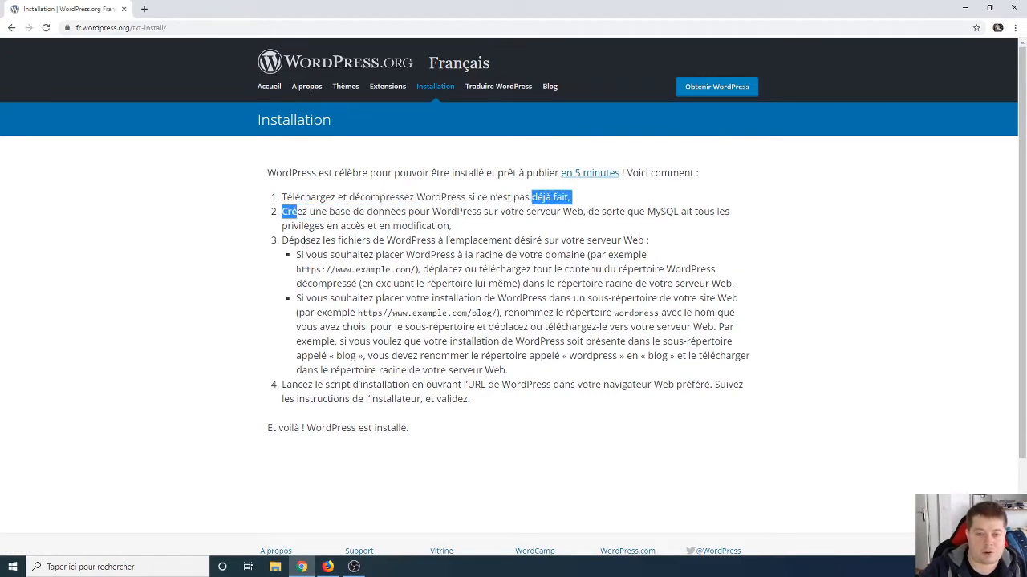
pyautogui.moveTo(295, 240); pyautogui.dragTo(526, 239)
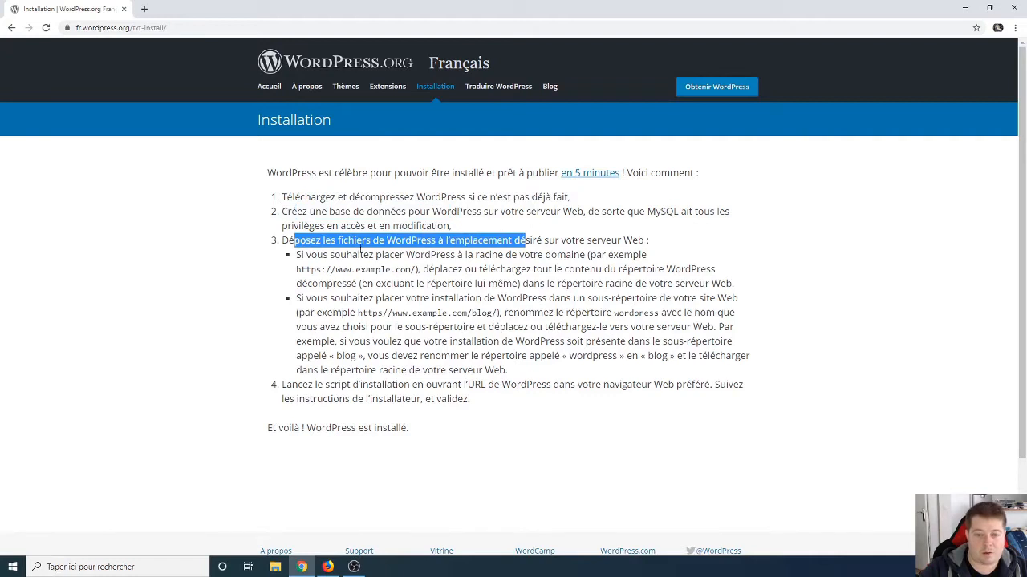
pyautogui.click(602, 223)
pyautogui.click(710, 87)
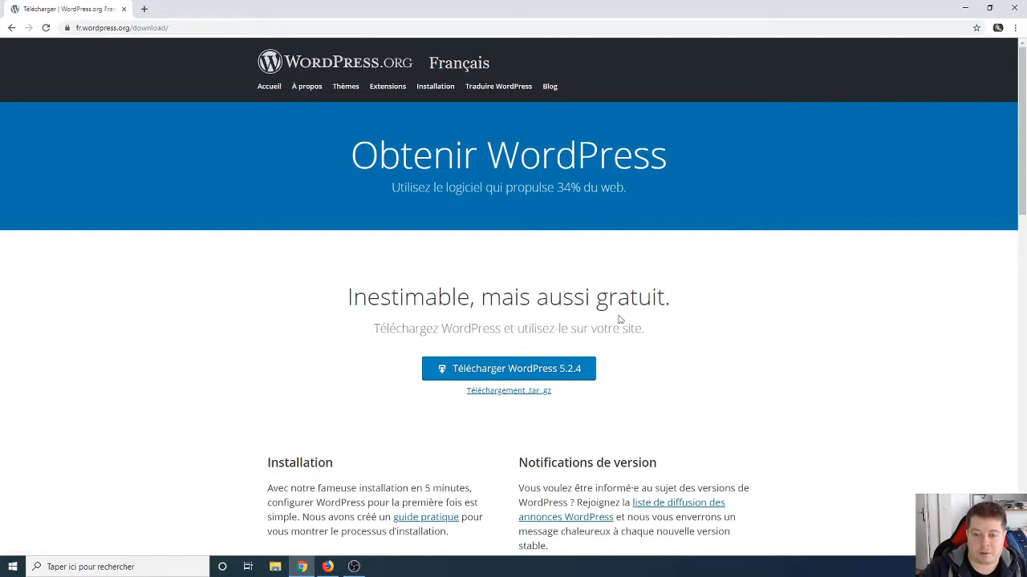
# Step: Download wordpress-5.2.4-fr_FR.zip, scrolling the download page while it finishes
pyautogui.scroll(-1, 618, 318)
pyautogui.click(567, 270)
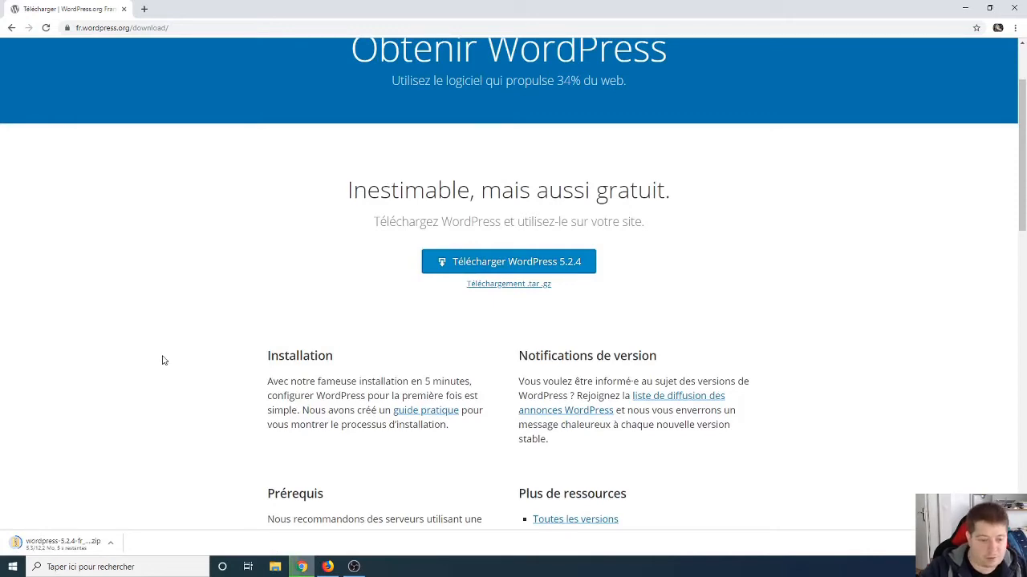
pyautogui.scroll(-5, 303, 403)
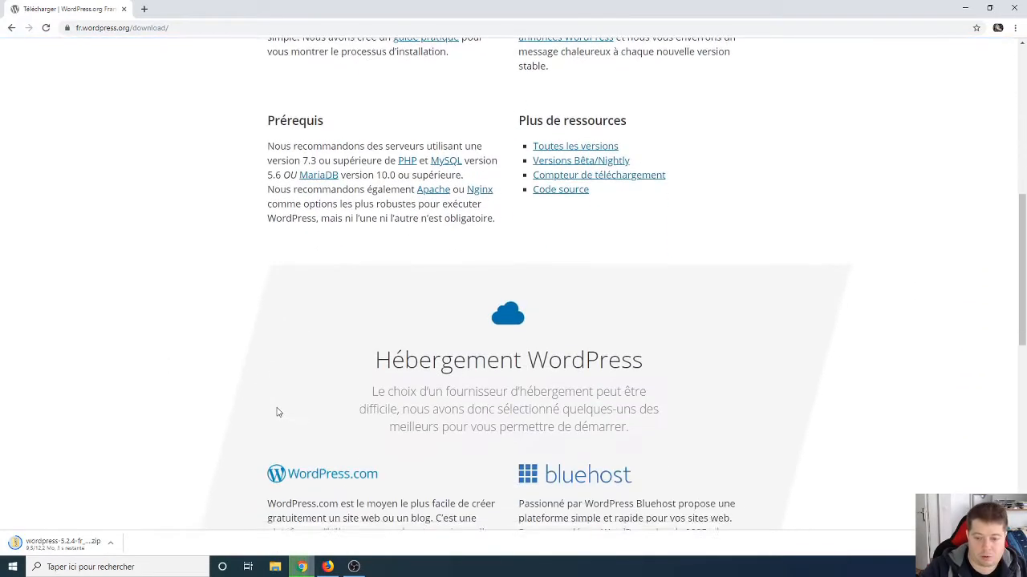
pyautogui.scroll(-3, 214, 422)
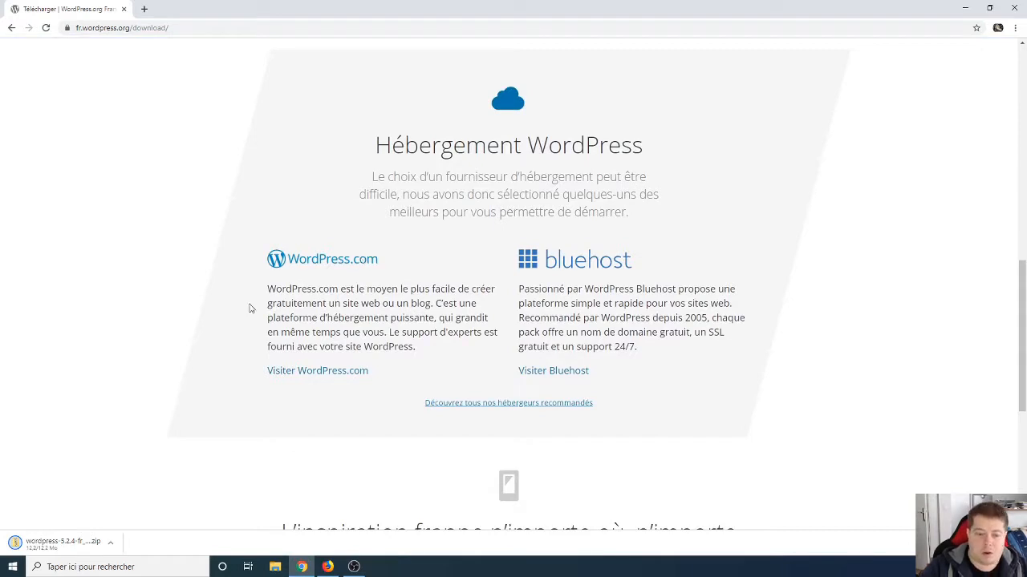
pyautogui.scroll(-1, 237, 354)
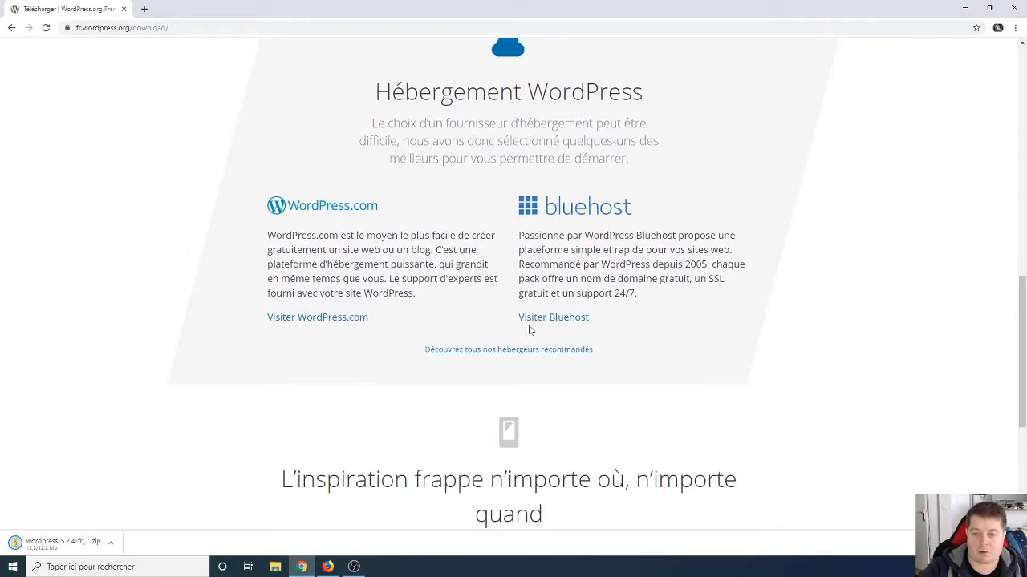
pyautogui.scroll(-2, 360, 389)
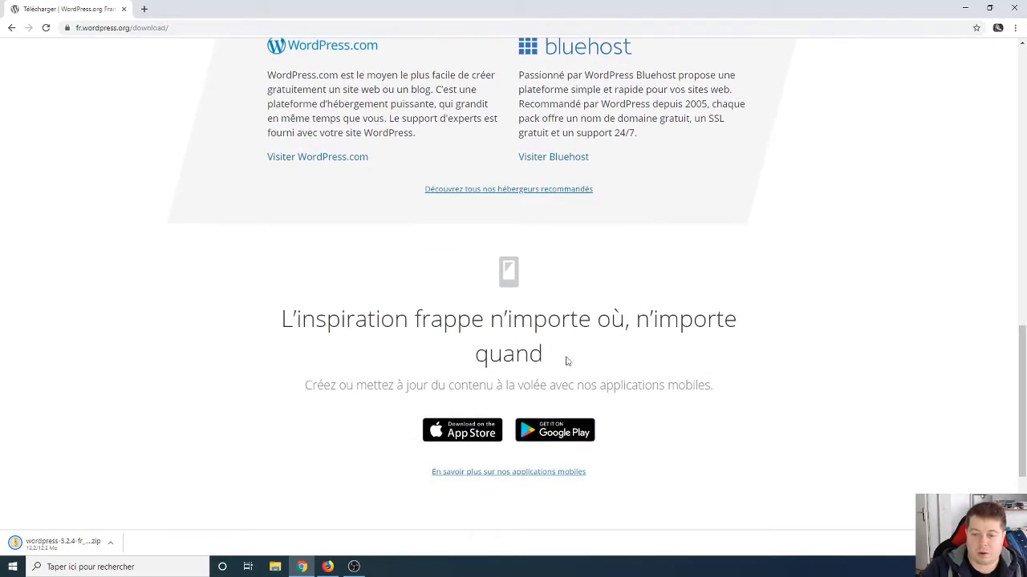
pyautogui.scroll(4, 672, 368)
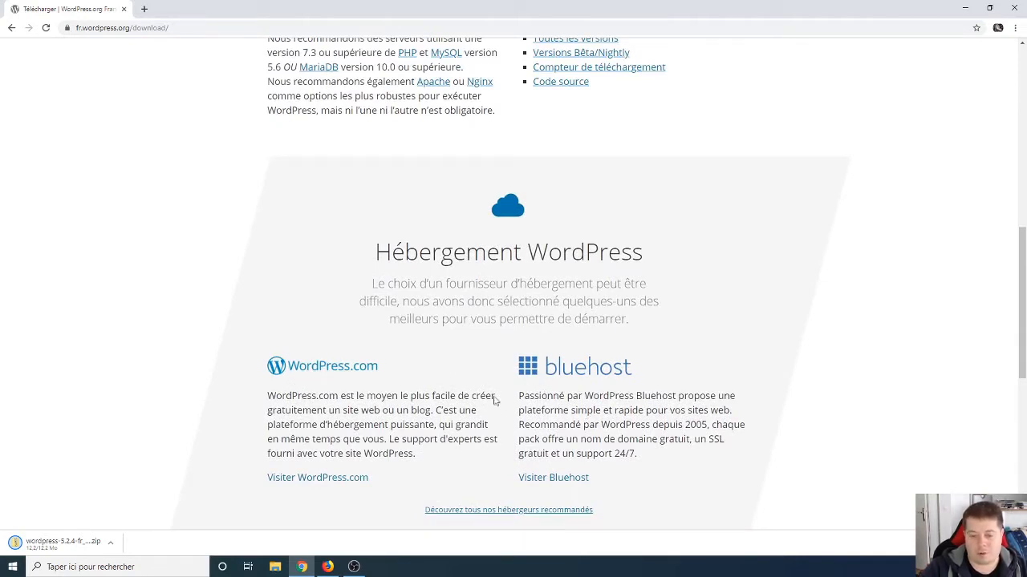
pyautogui.scroll(7, 454, 442)
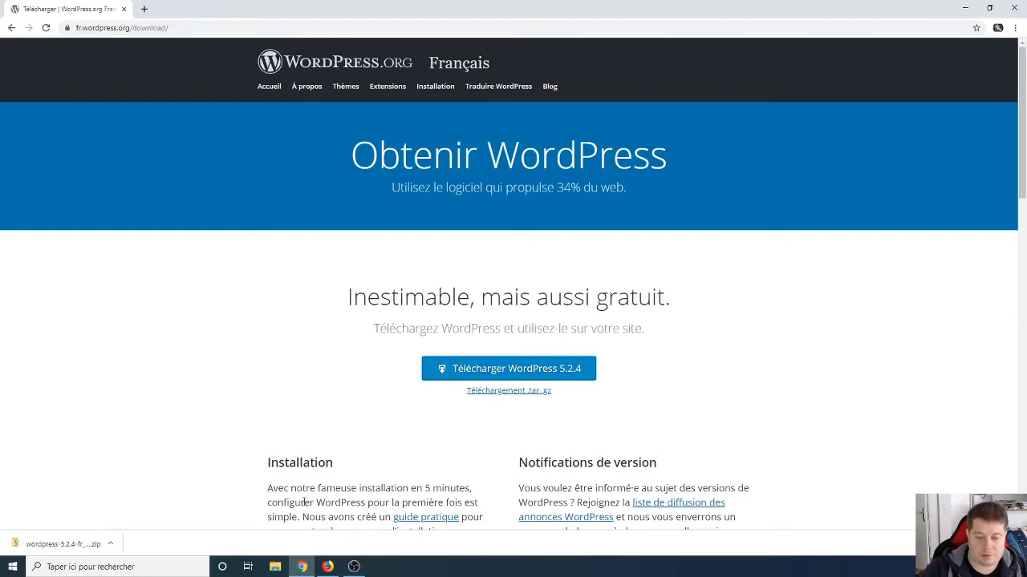
# Step: Copy the WordPress 5.2.4 zip from Téléchargements into the projets_php folder
pyautogui.click(302, 567)
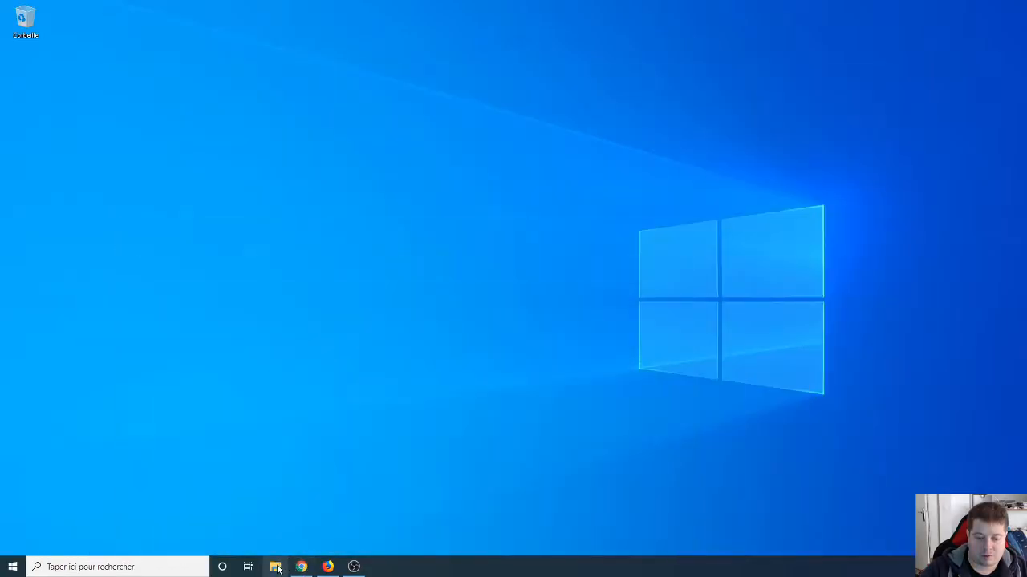
pyautogui.click(275, 567)
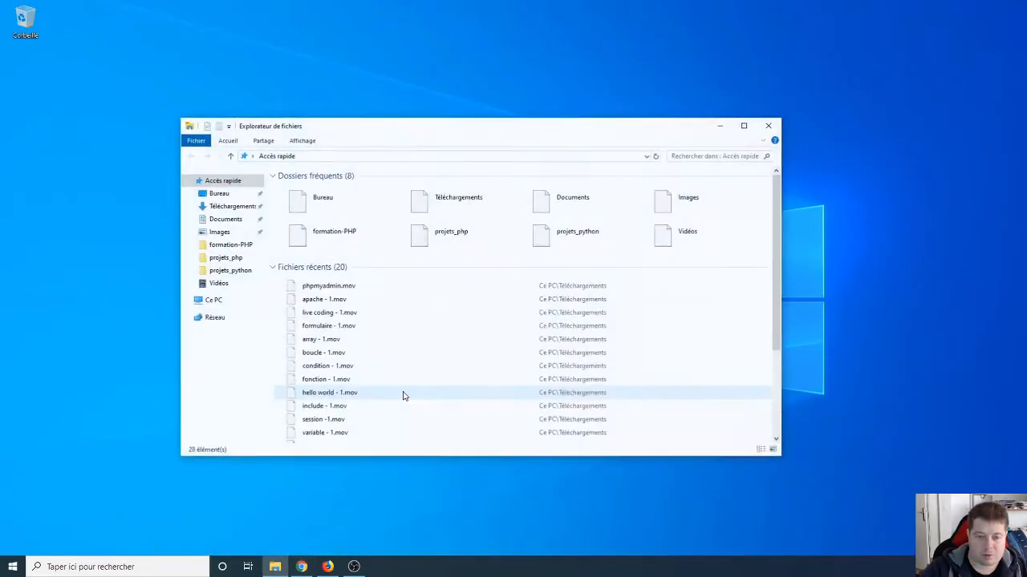
pyautogui.click(230, 208)
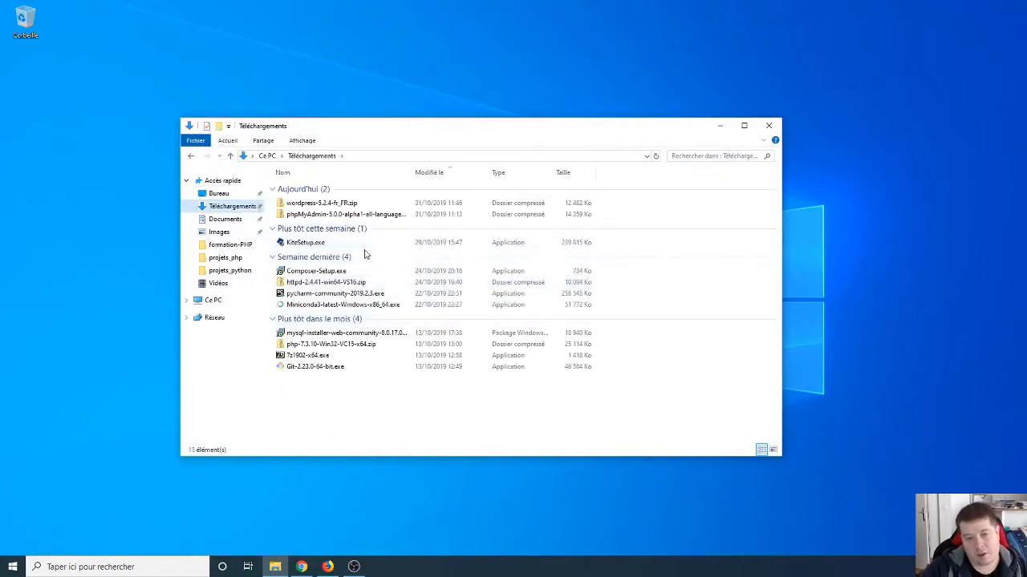
pyautogui.click(321, 204)
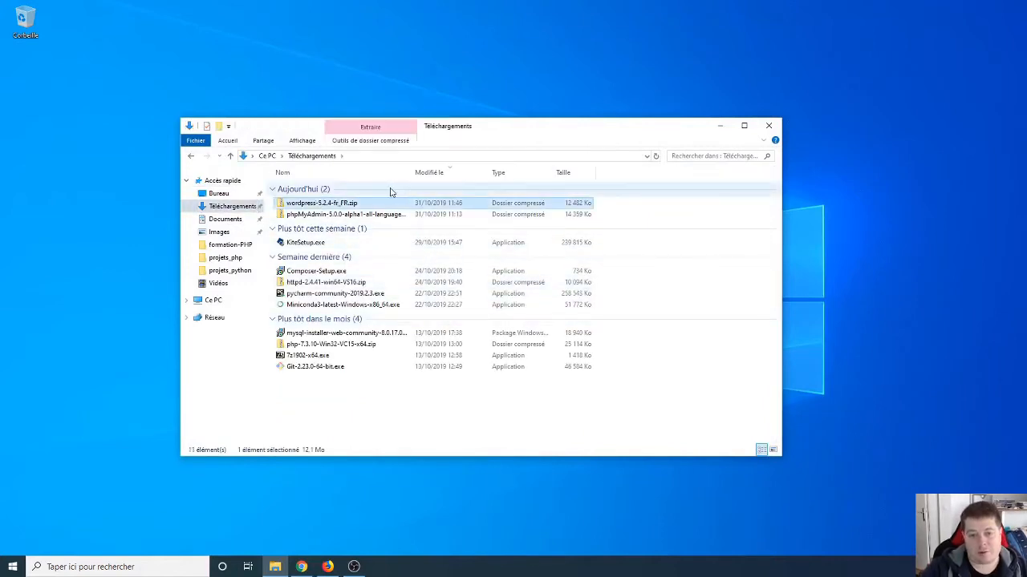
pyautogui.click(231, 257)
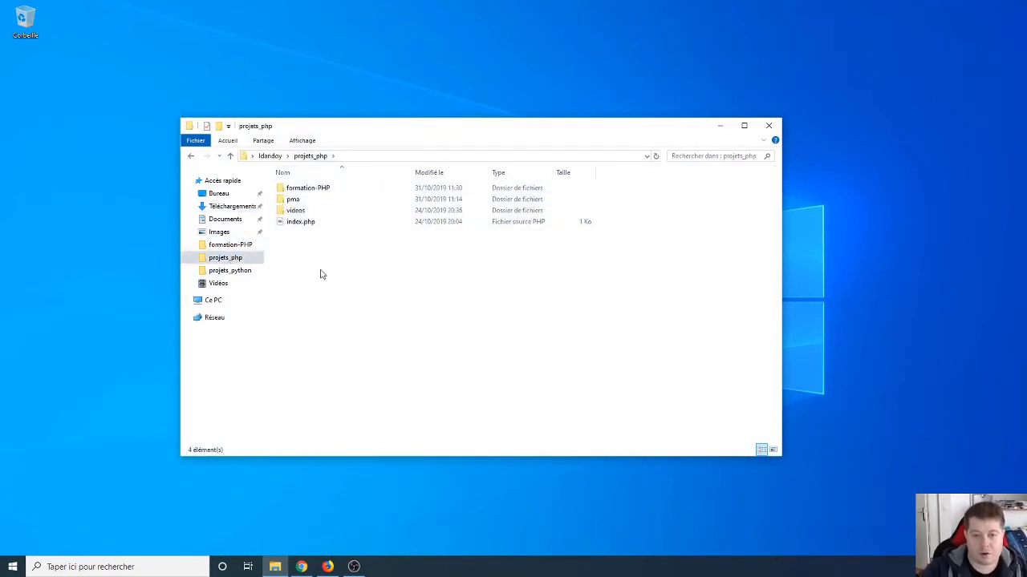
pyautogui.hotkey('ctrl', 'v')
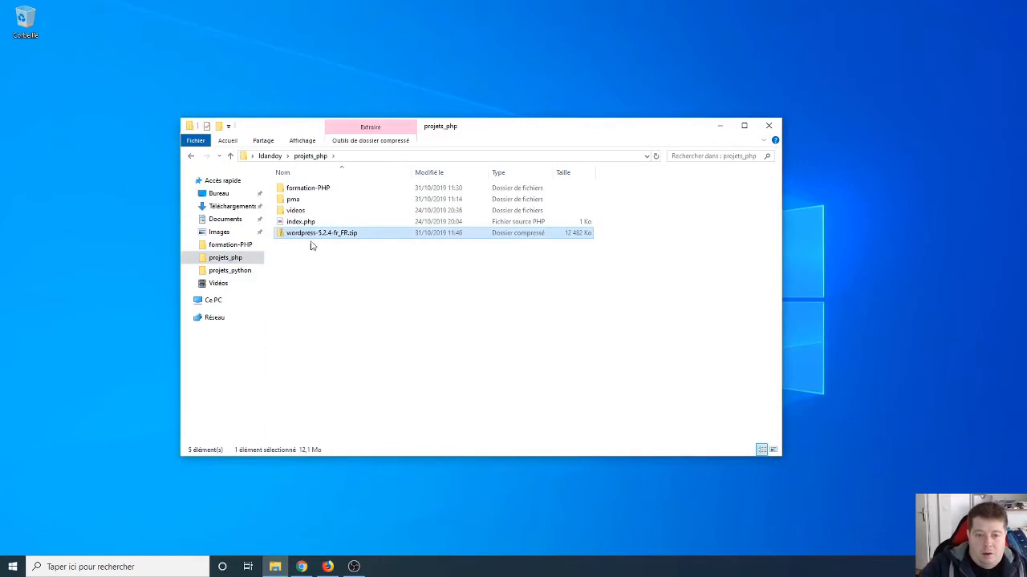
# Step: Extract the zip with 7-Zip into wordpress-5.2.4-fr_FR and delete the archive
pyautogui.rightClick(300, 234)
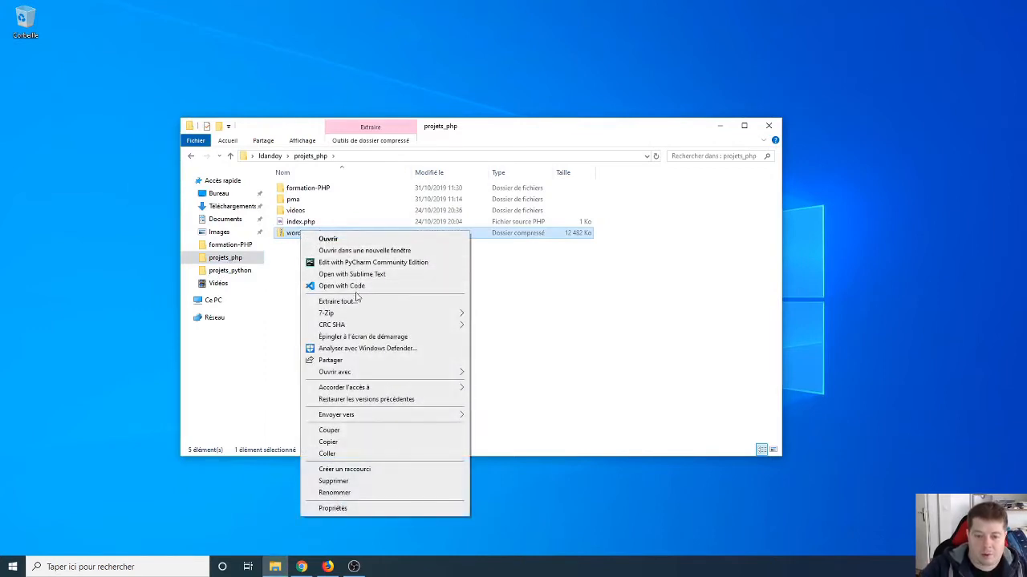
pyautogui.moveTo(361, 312)
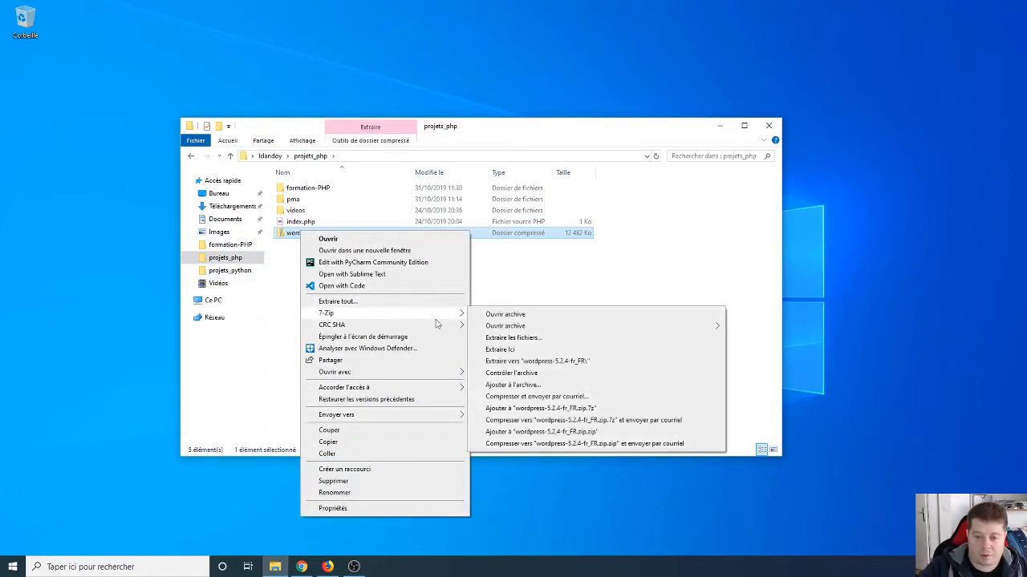
pyautogui.click(507, 361)
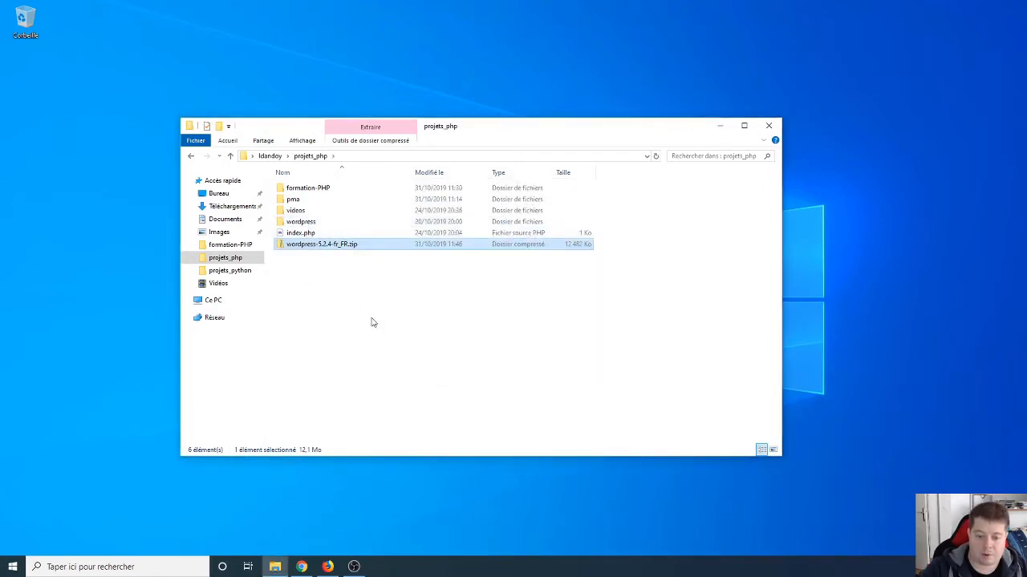
pyautogui.click(332, 270)
pyautogui.click(321, 245)
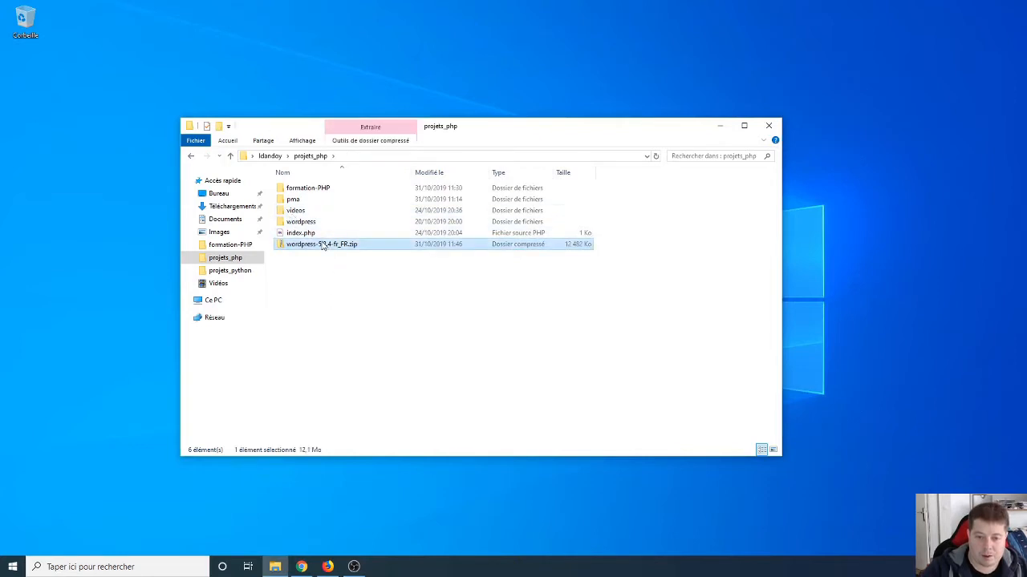
pyautogui.press('Delete')
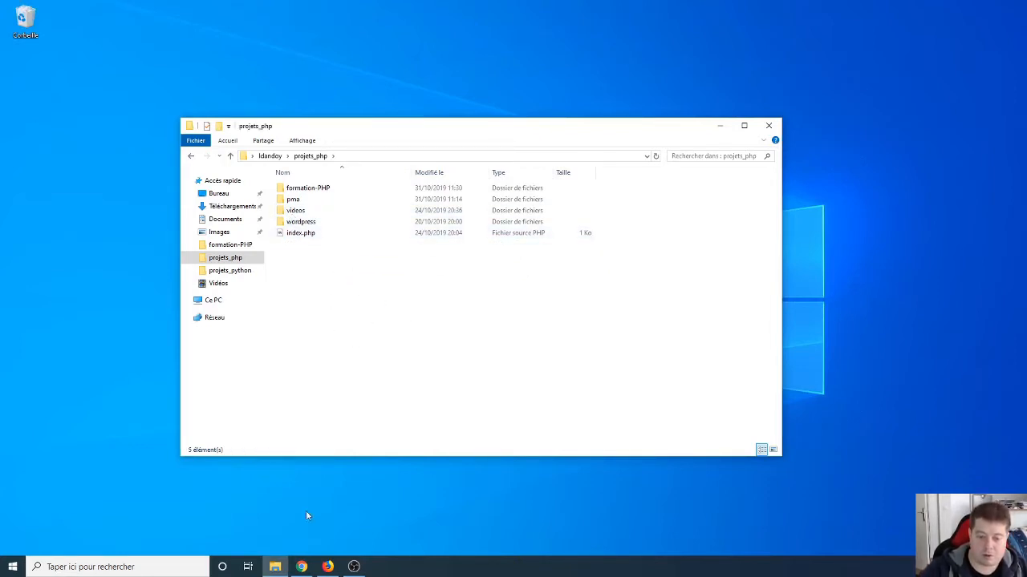
pyautogui.click(276, 566)
# Step: Load localhost/wordpress in Chrome and close the downloads bar
pyautogui.click(302, 567)
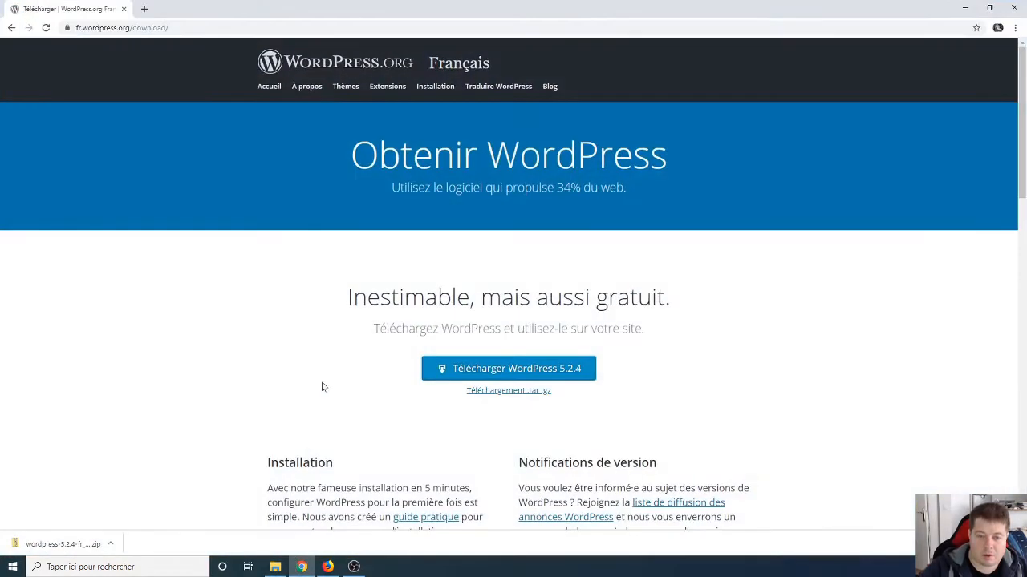
pyautogui.click(138, 30)
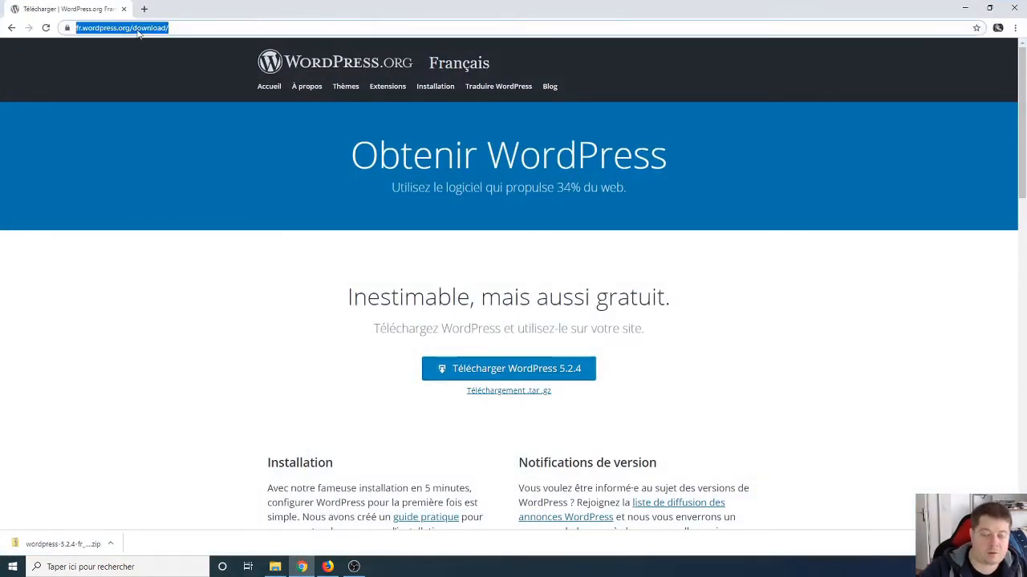
pyautogui.write('lo')
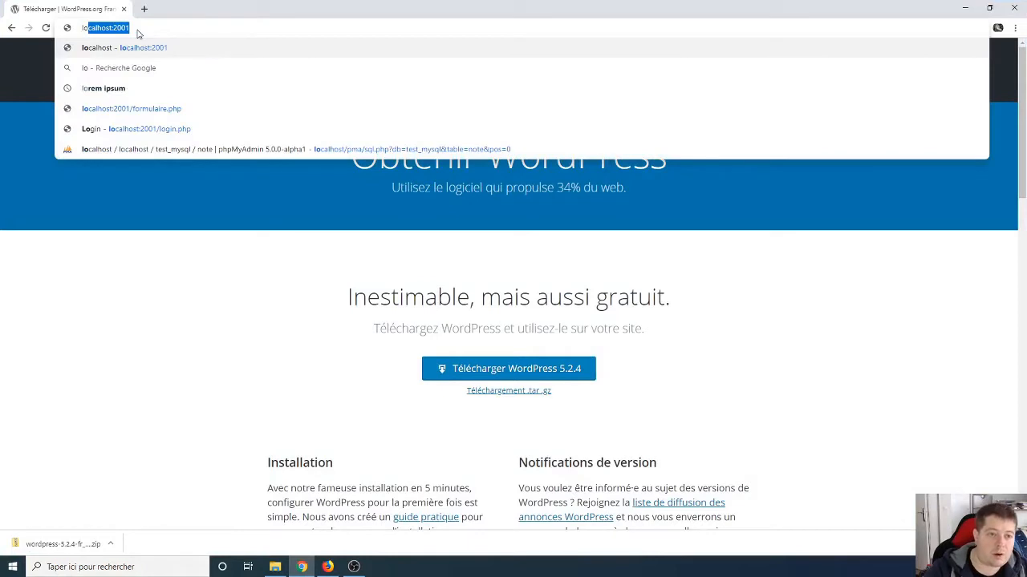
pyautogui.write('calhost')
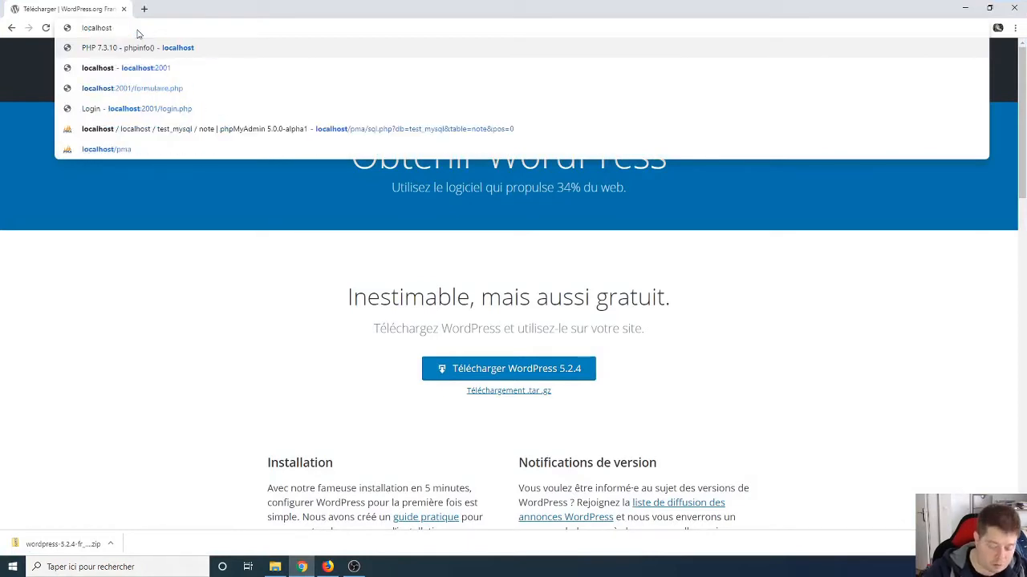
pyautogui.write('/wordpre')
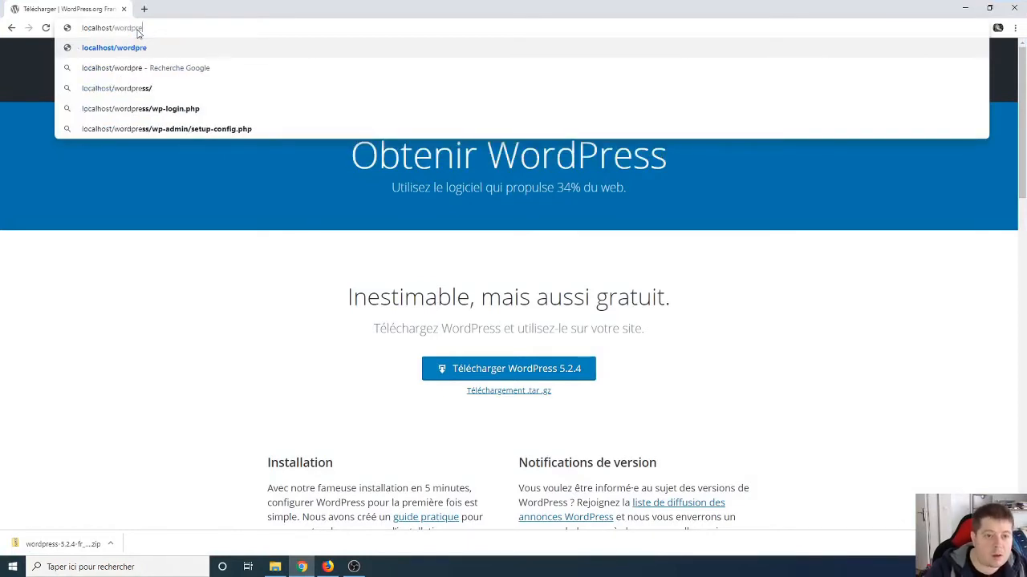
pyautogui.write('ss')
pyautogui.press('Return')
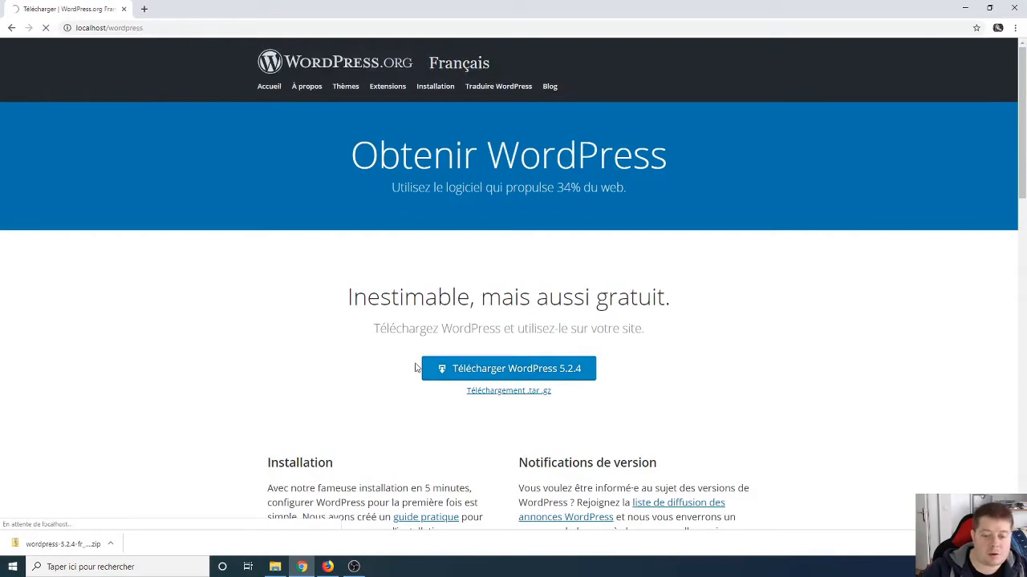
pyautogui.click(1014, 544)
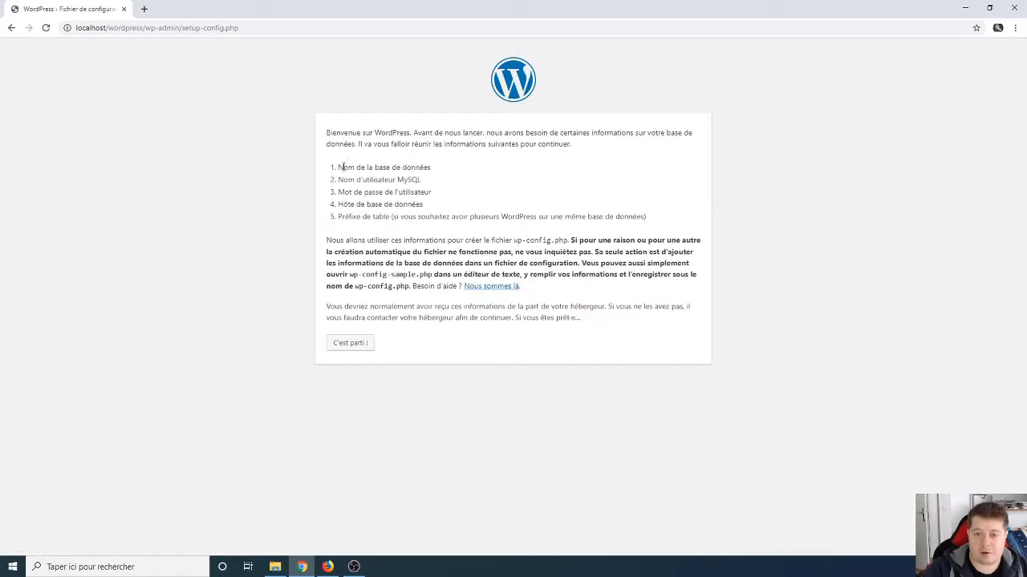
# Step: Review the required database name and host, then start setup with "C'est parti !"
pyautogui.moveTo(340, 166); pyautogui.dragTo(432, 168)
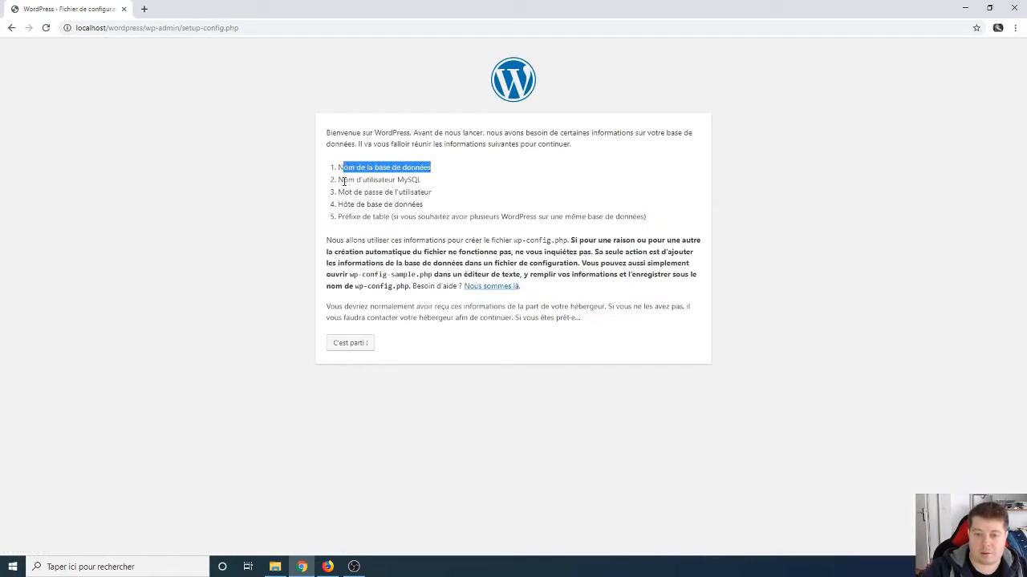
pyautogui.moveTo(343, 182); pyautogui.dragTo(410, 207)
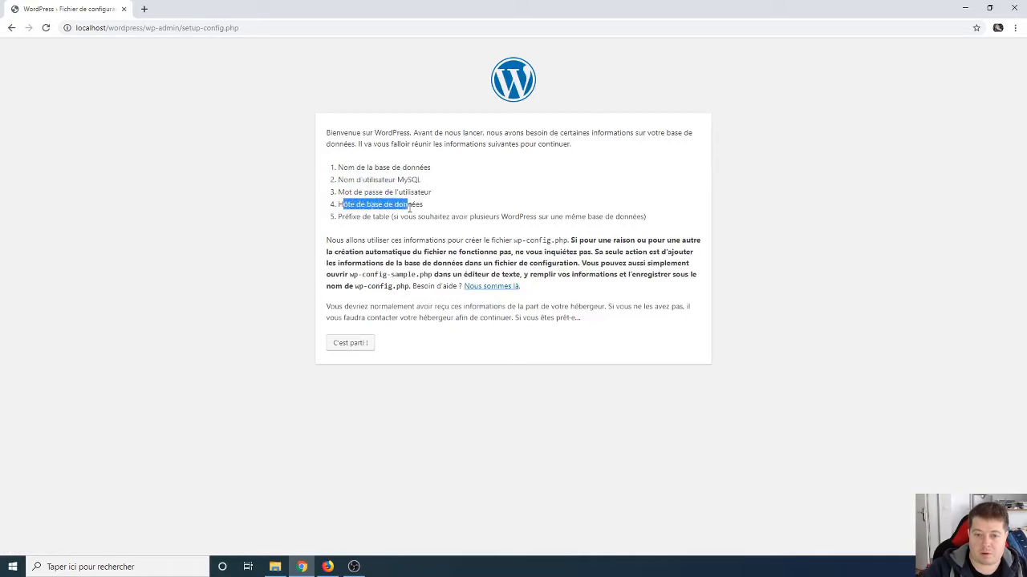
pyautogui.click(422, 205)
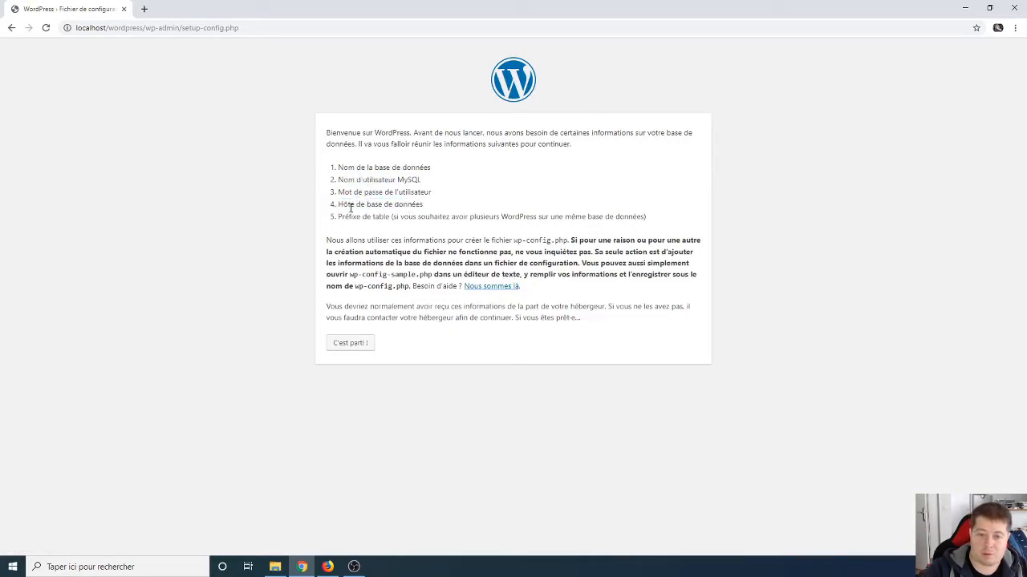
pyautogui.click(353, 346)
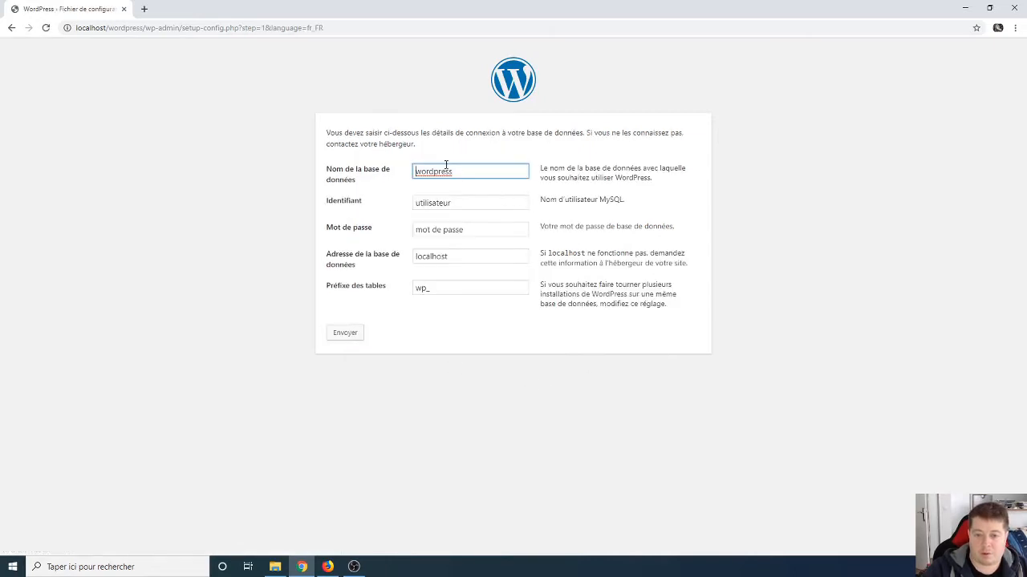
# Step: Enter username root and the database password, keeping database wordpress, host localhost and prefix wp_
pyautogui.doubleClick(426, 203)
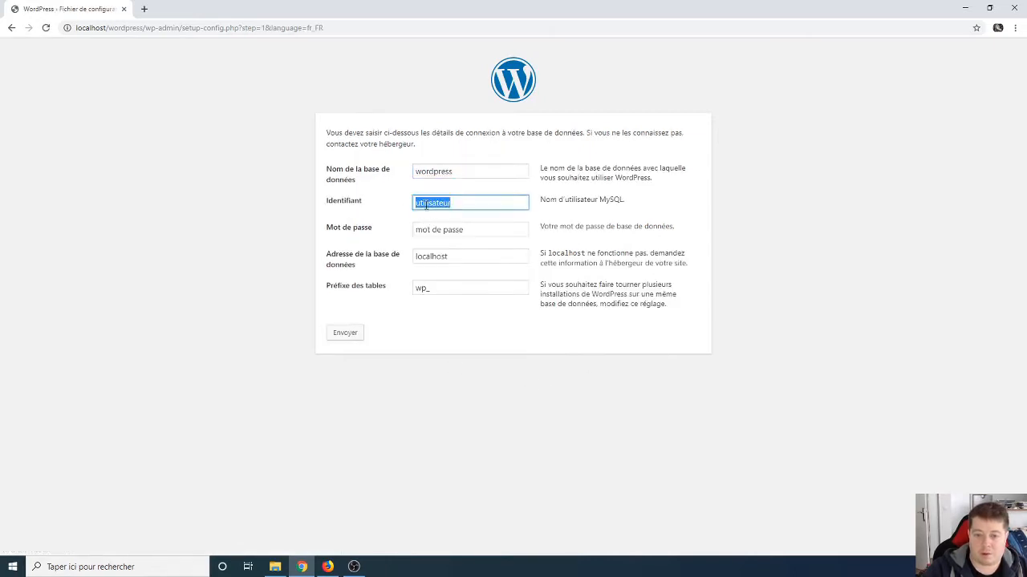
pyautogui.write('root')
pyautogui.press('Tab')
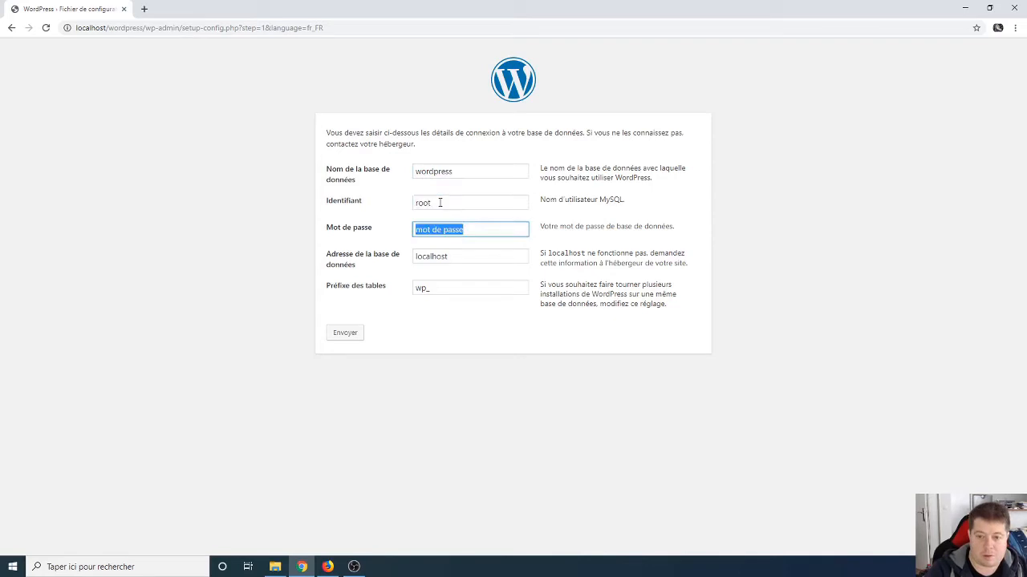
pyautogui.write('root')
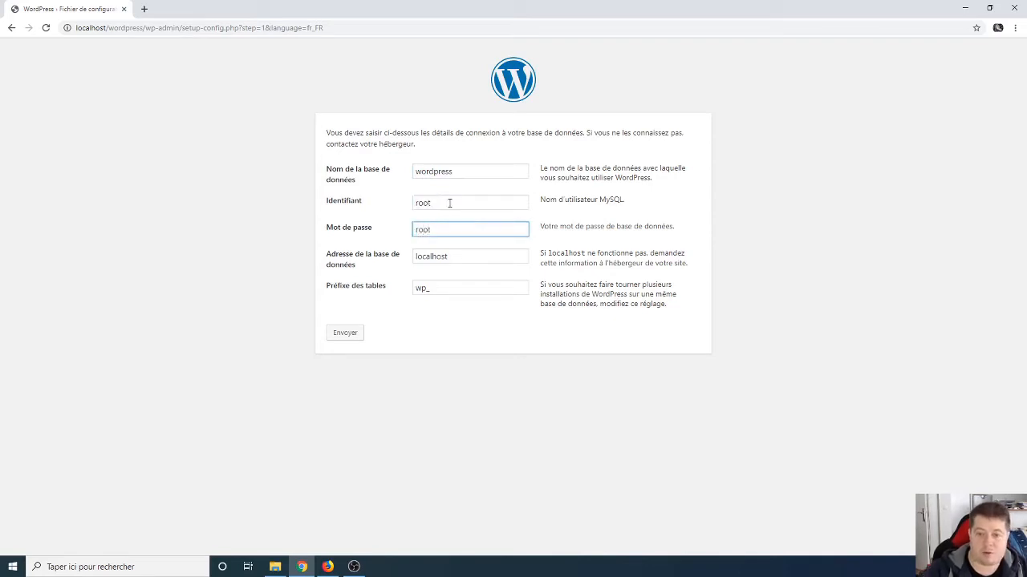
pyautogui.click(437, 289)
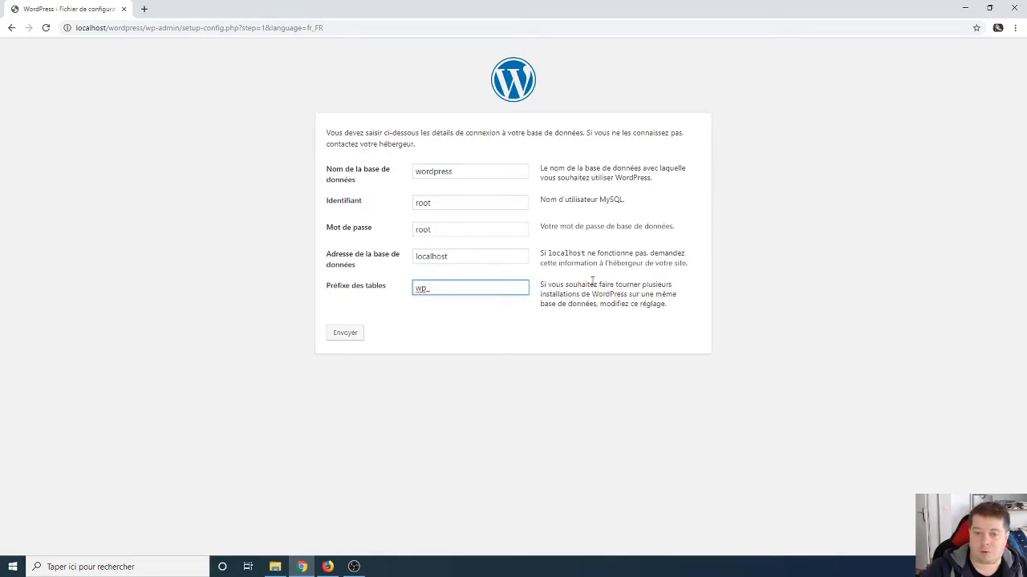
# Step: Submit the connection form, then log in to phpMyAdmin at localhost/pma in a new tab
pyautogui.click(345, 333)
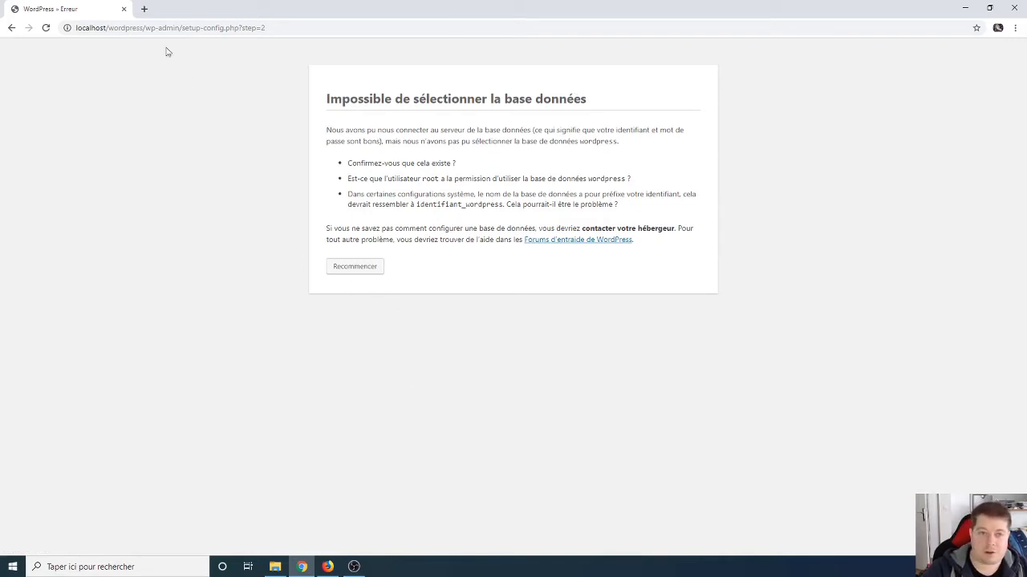
pyautogui.click(145, 9)
pyautogui.write('localhost:2')
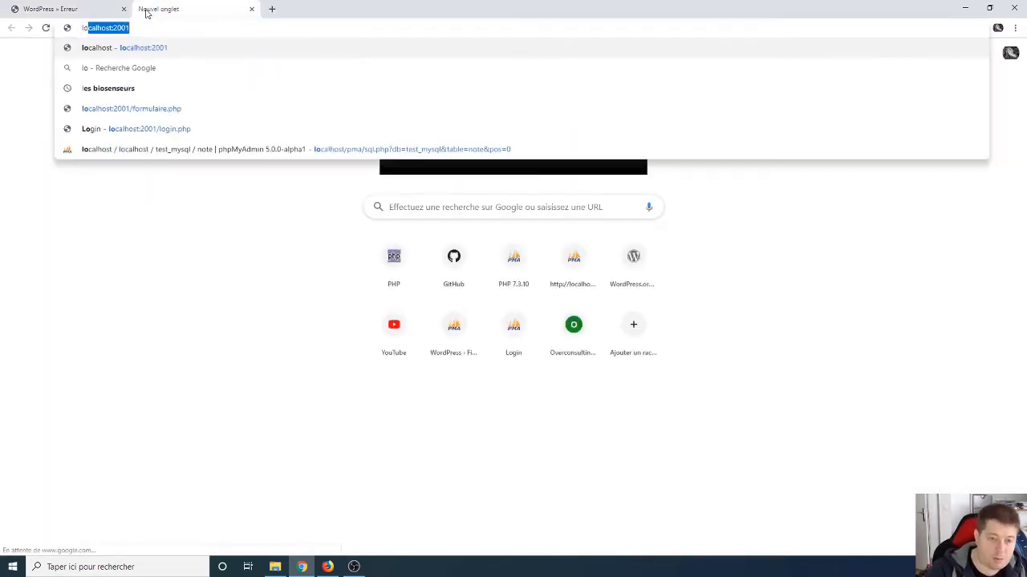
pyautogui.press('BackSpace')
pyautogui.press('BackSpace')
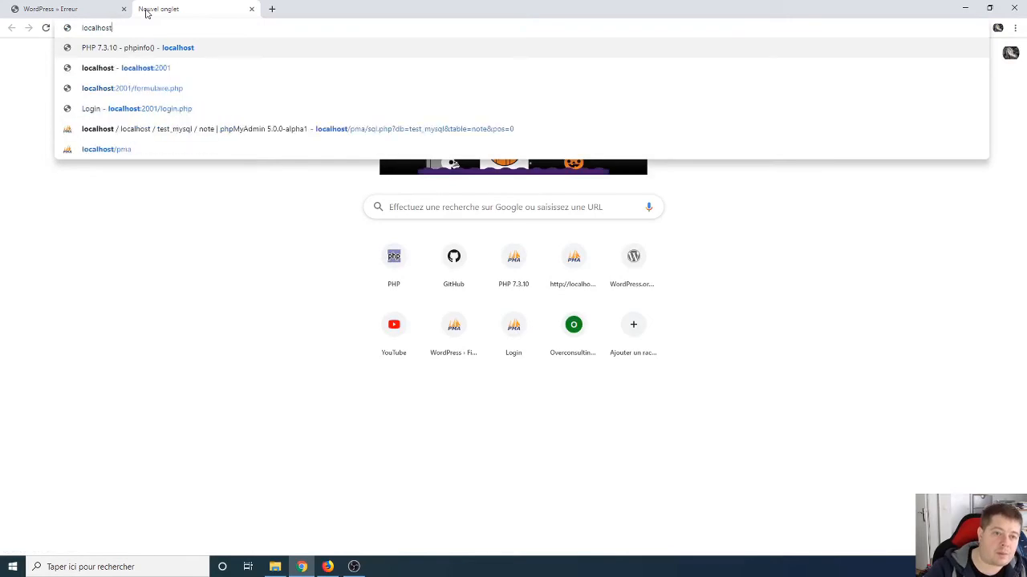
pyautogui.write('/pma')
pyautogui.press('Return')
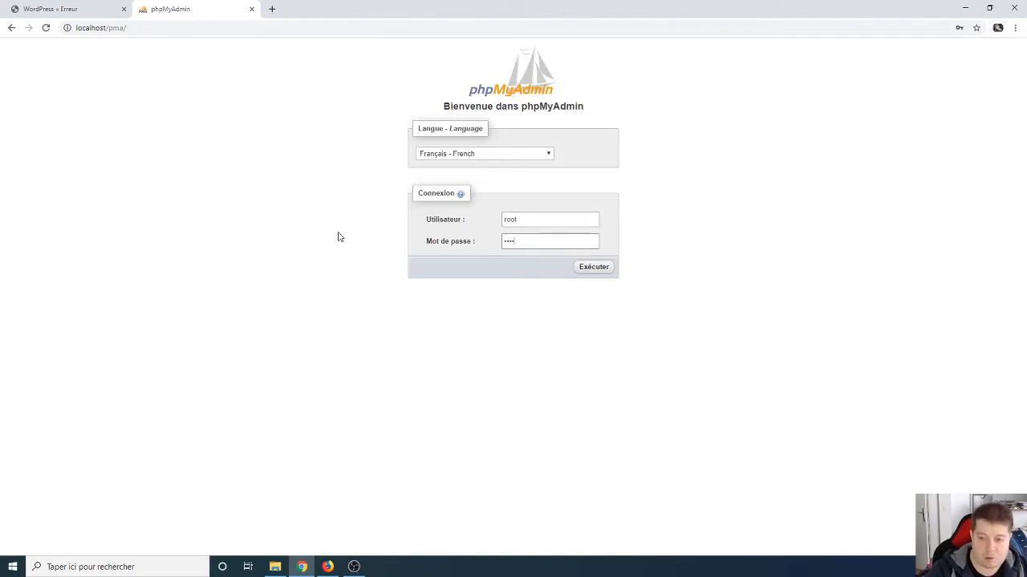
pyautogui.press('Return')
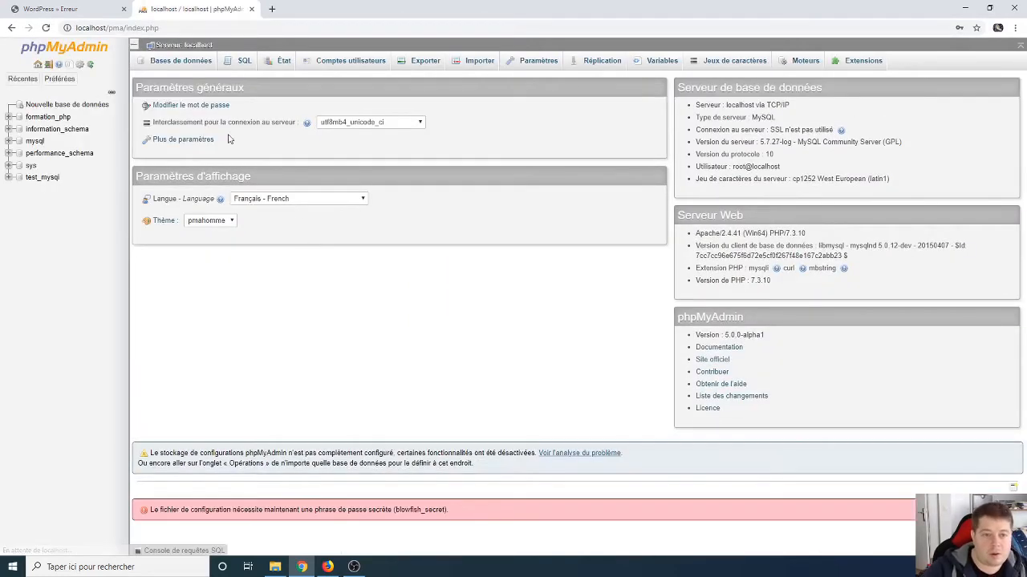
# Step: Create a 'wordpress' database with utf8mb4_general_ci collation and return to the WordPress tab
pyautogui.click(192, 62)
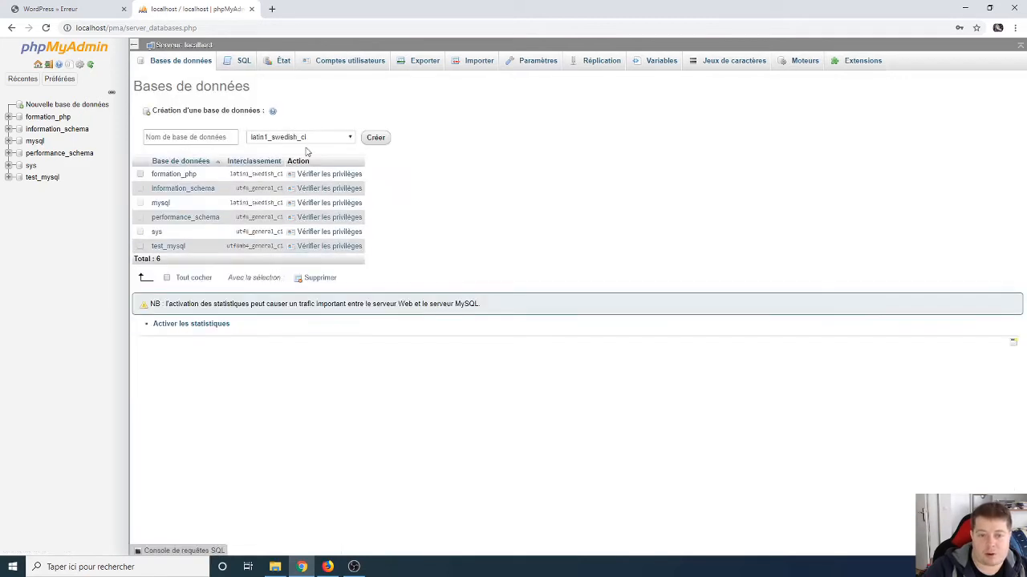
pyautogui.click(298, 138)
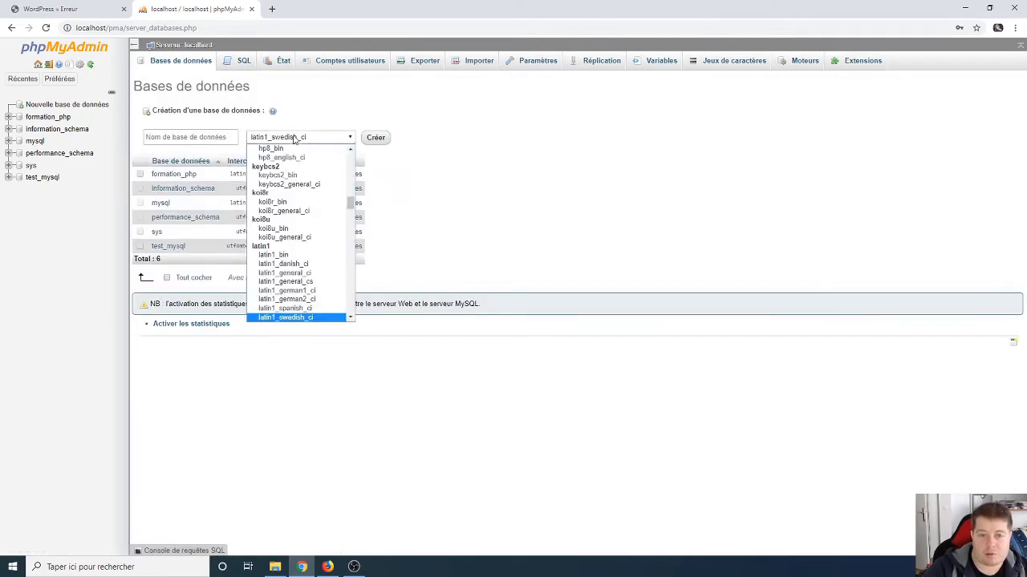
pyautogui.scroll(-15, 315, 273)
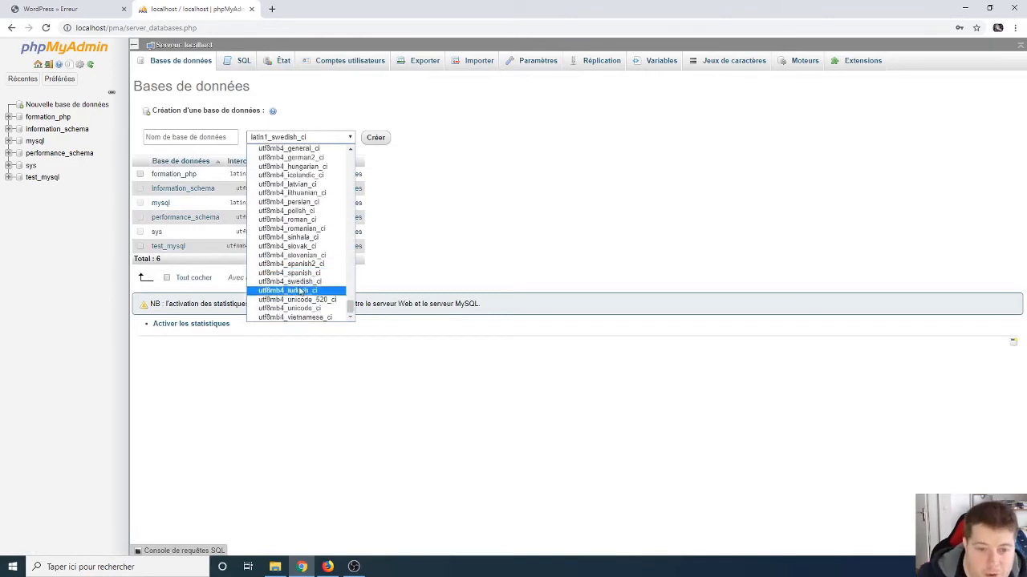
pyautogui.scroll(4, 313, 217)
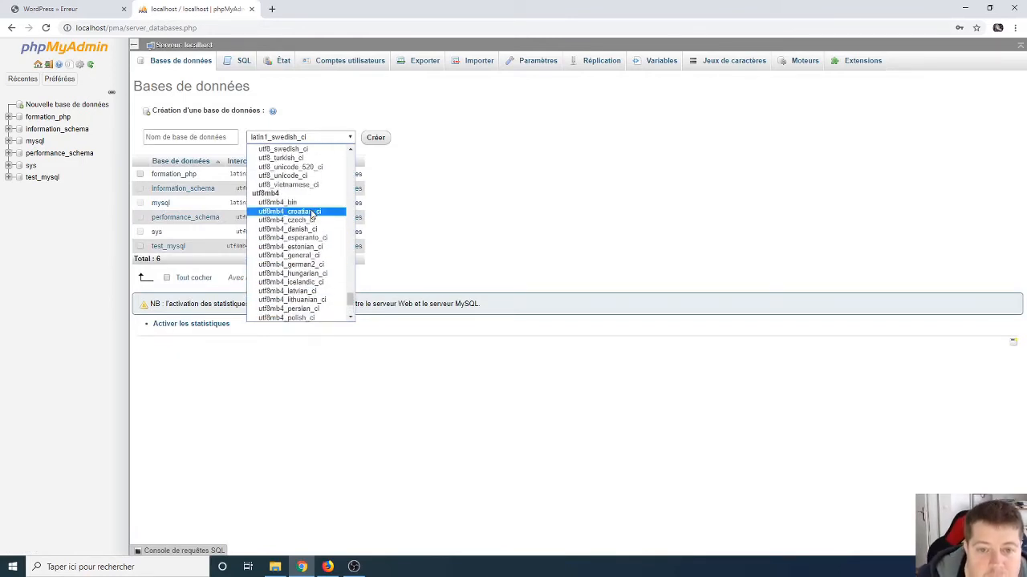
pyautogui.click(294, 258)
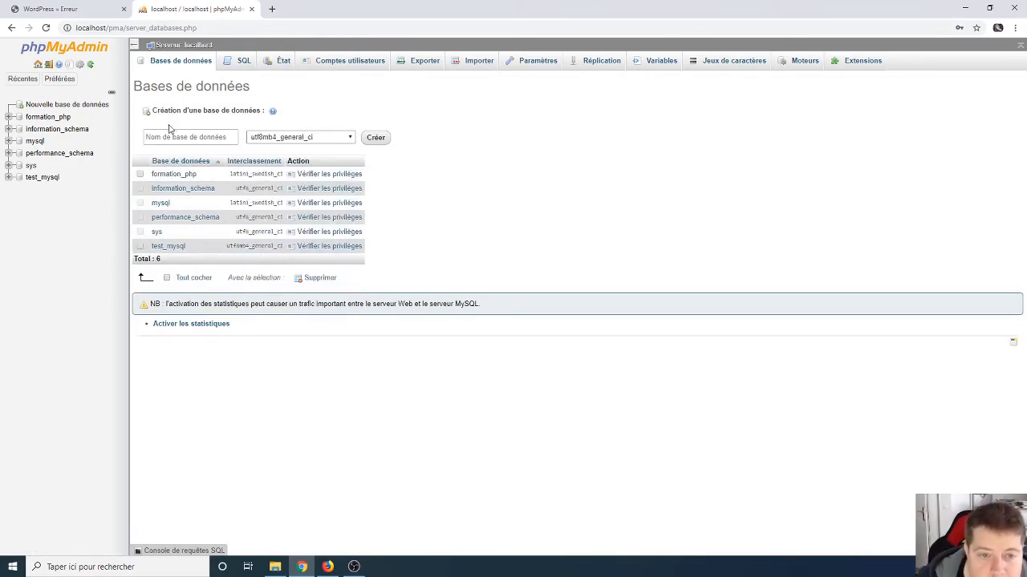
pyautogui.click(170, 133)
pyautogui.write('wordpress')
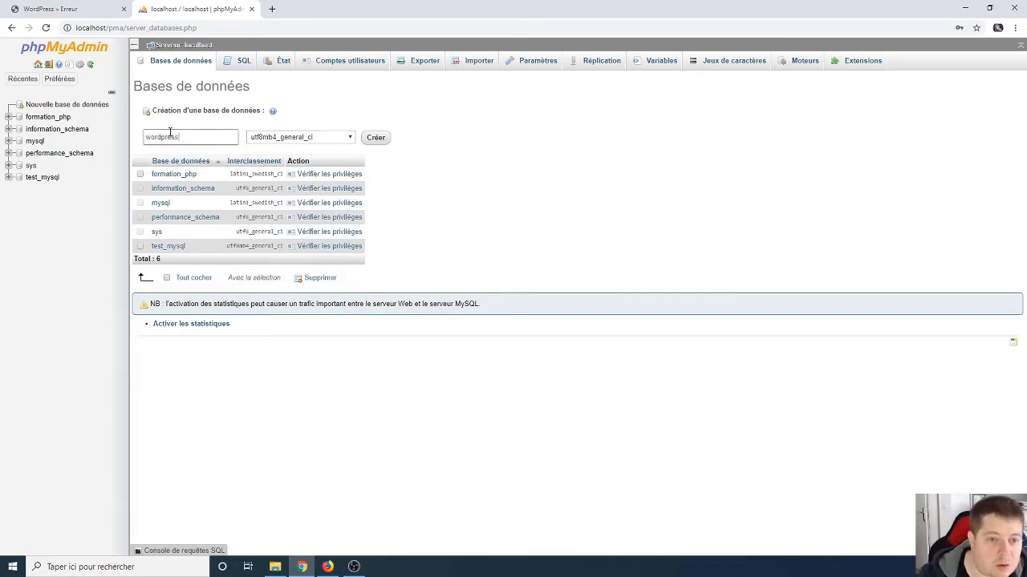
pyautogui.click(375, 138)
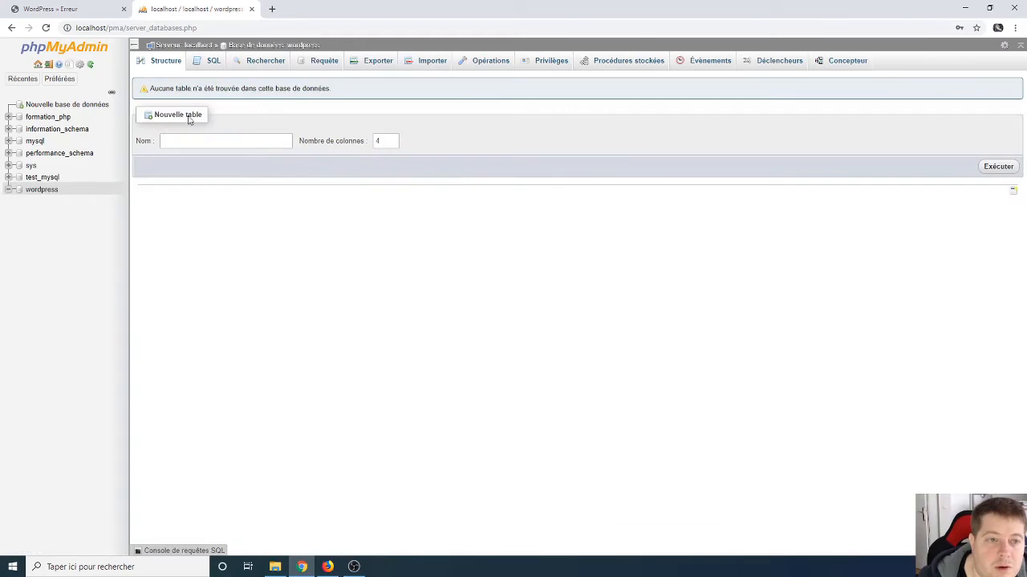
pyautogui.click(64, 9)
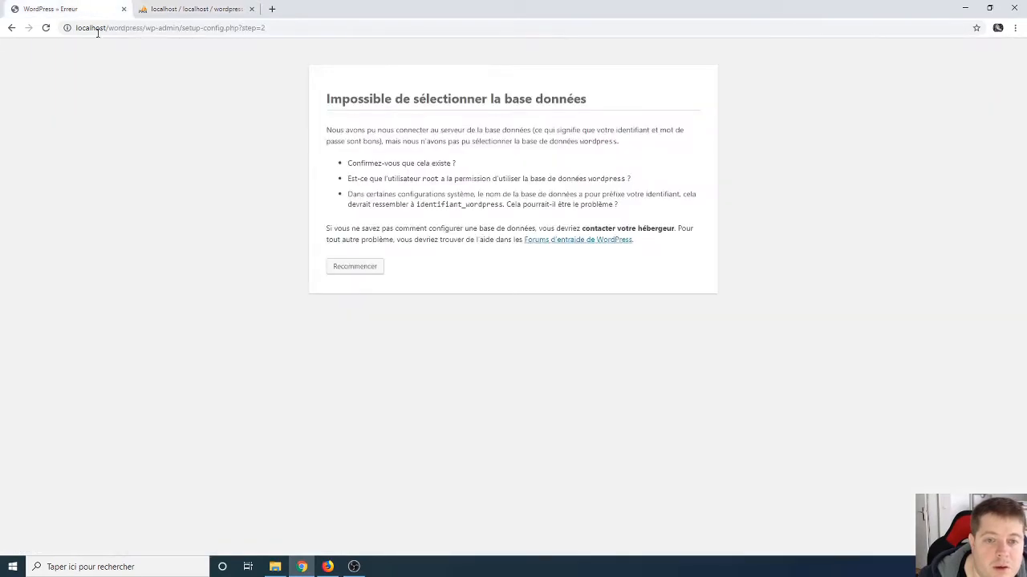
# Step: Retry the connection, replacing the database password with the correct one and resubmitting
pyautogui.click(356, 267)
pyautogui.click(344, 333)
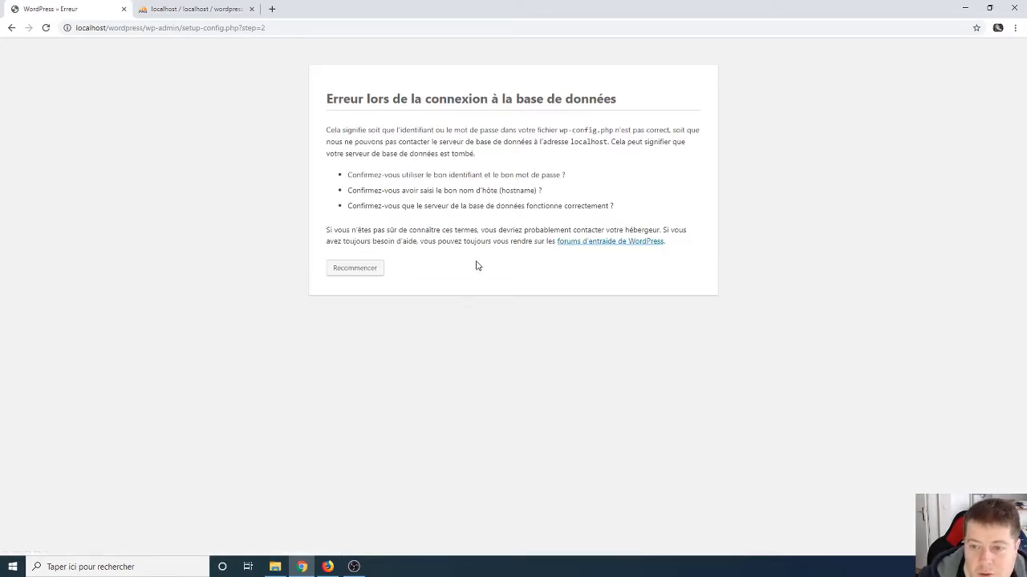
pyautogui.click(347, 268)
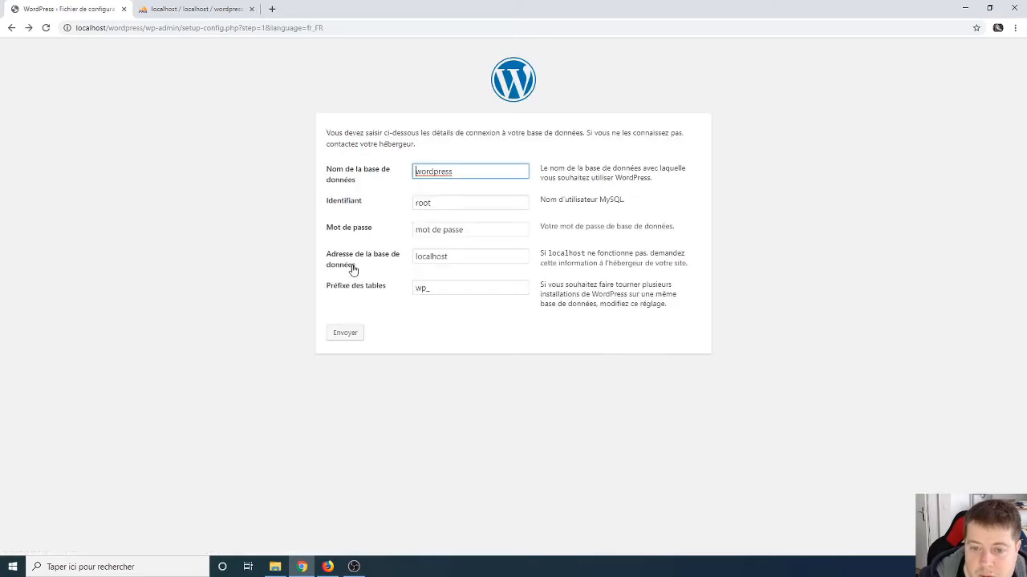
pyautogui.tripleClick(435, 231)
pyautogui.write('root')
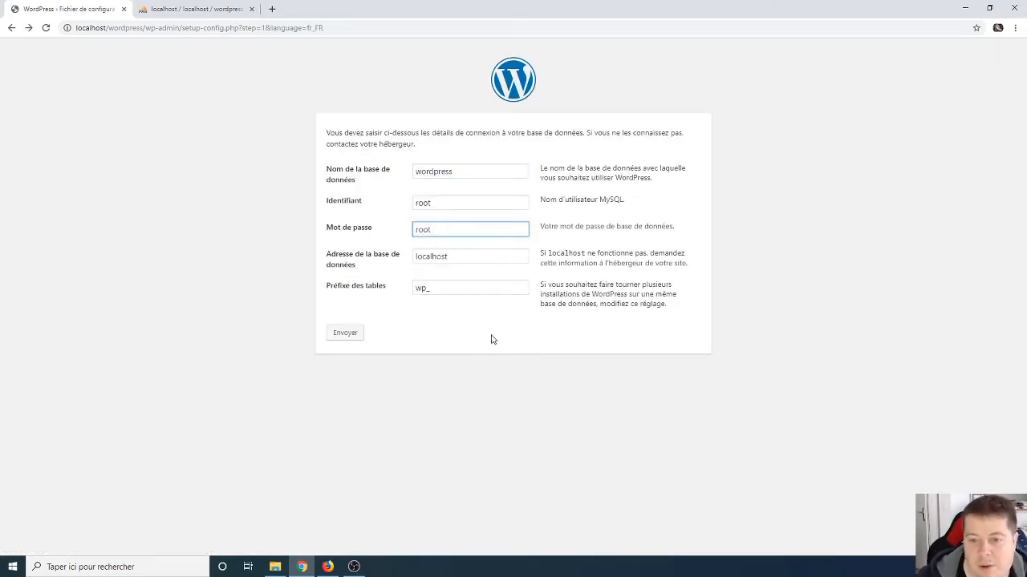
pyautogui.click(345, 333)
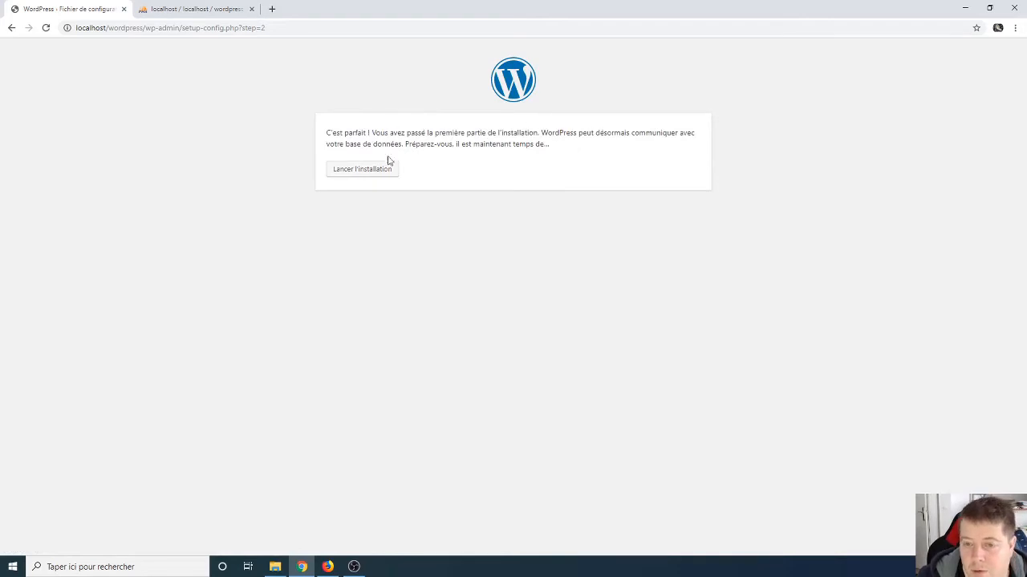
# Step: Refresh phpMyAdmin to check the wordpress database, then return to the setup page
pyautogui.click(193, 12)
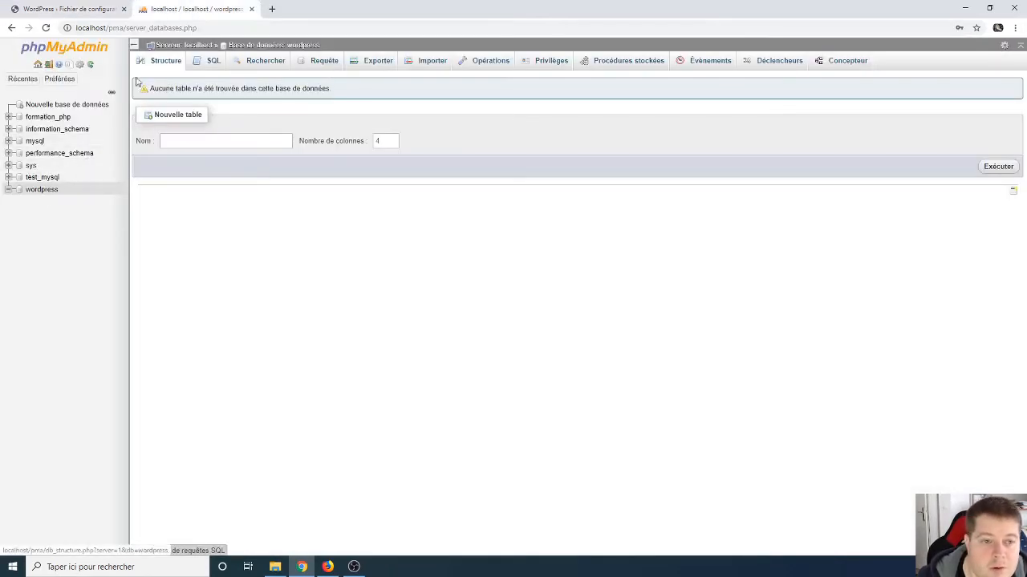
pyautogui.click(46, 27)
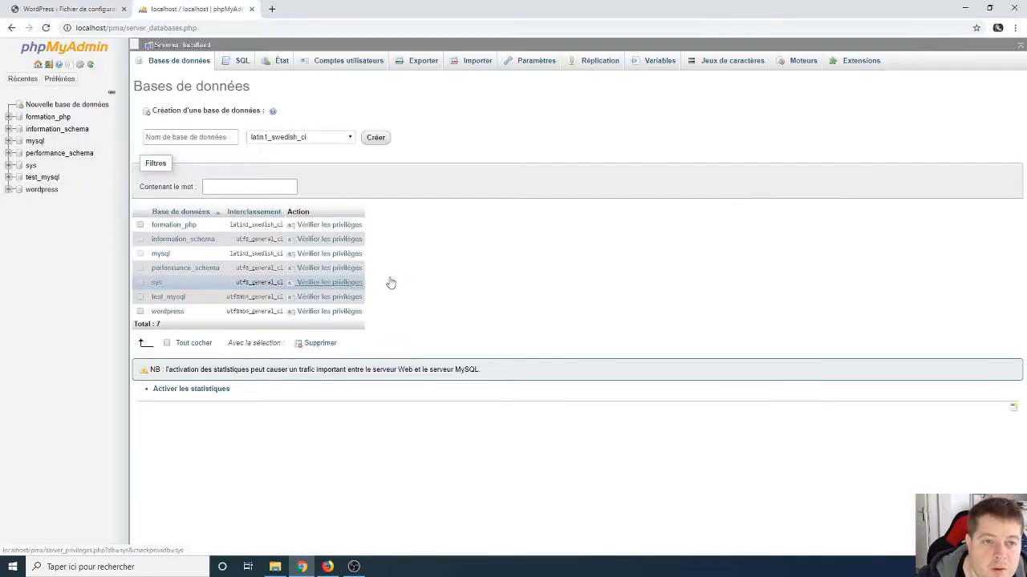
pyautogui.click(41, 190)
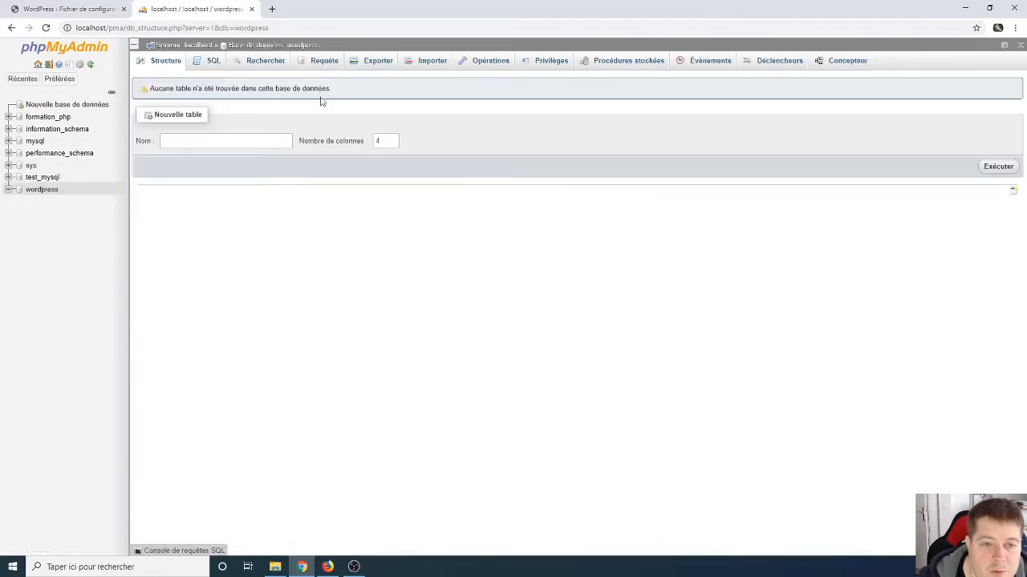
pyautogui.click(62, 13)
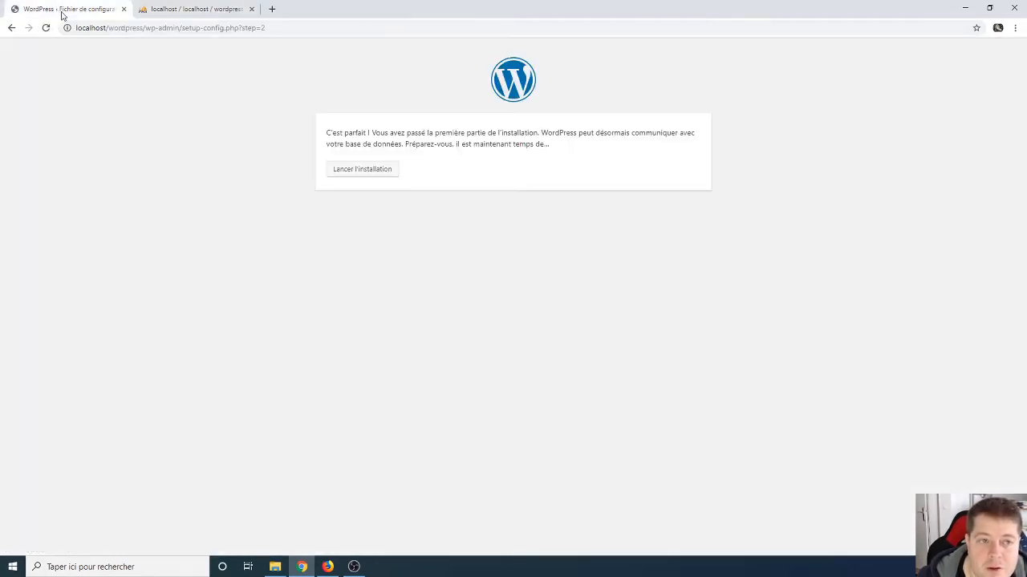
# Step: Start the installation and enter the site title 'Test Wordpress' and the admin username
pyautogui.click(365, 173)
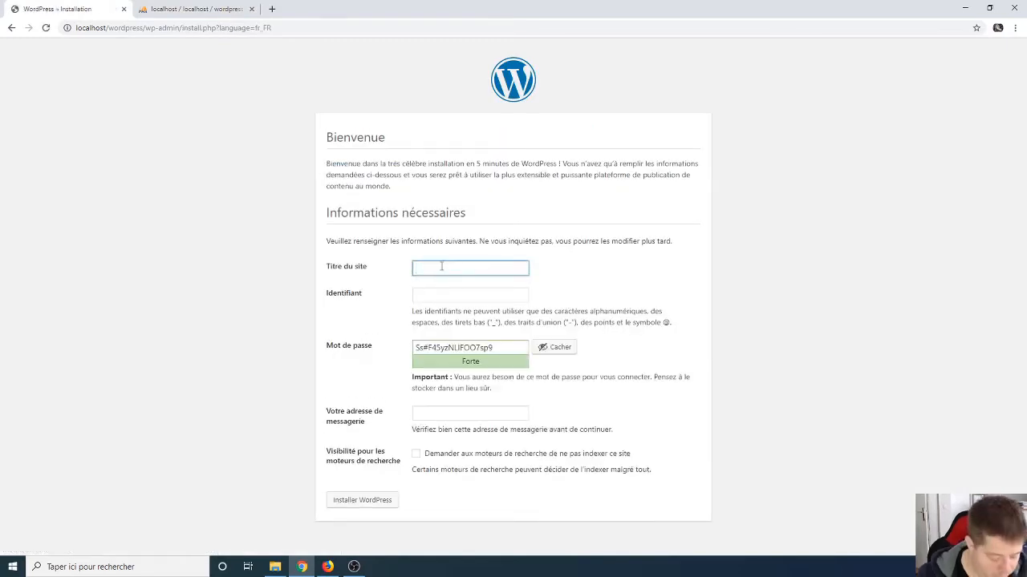
pyautogui.write('Test Wordpress')
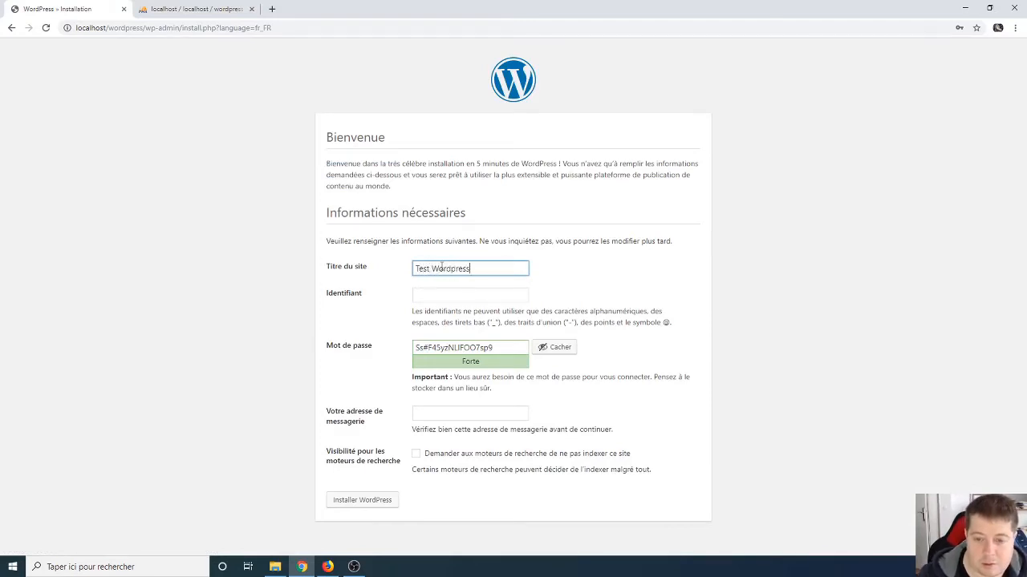
pyautogui.click(433, 295)
pyautogui.write('adm')
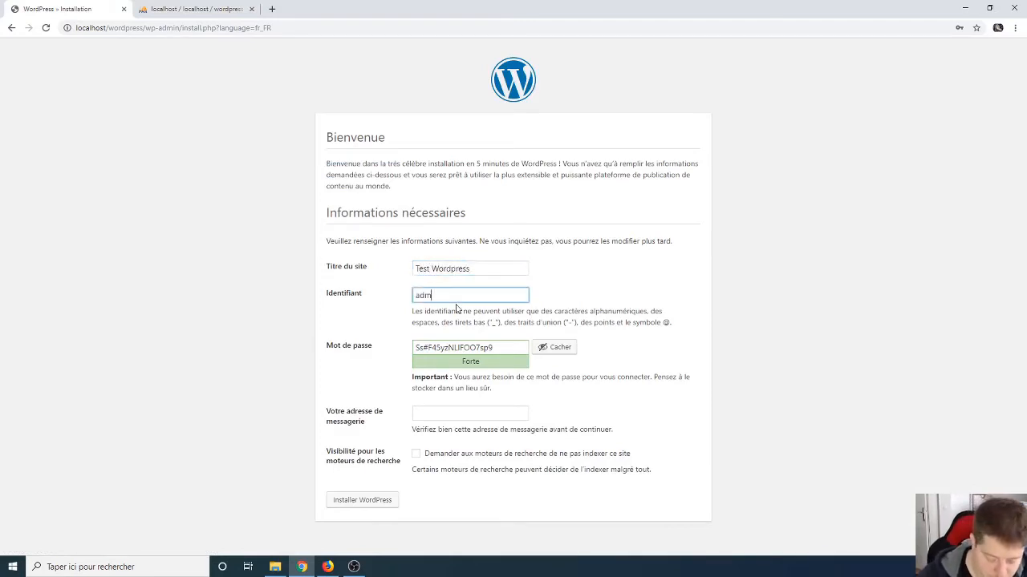
pyautogui.write('in')
pyautogui.press('Tab')
pyautogui.write('adm')
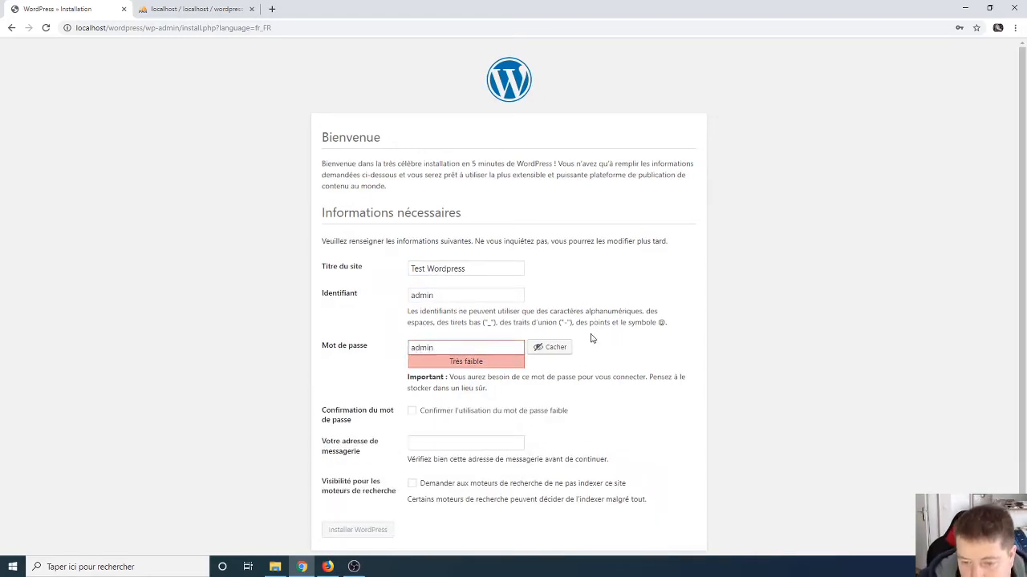
# Step: Confirm use of the weak password and enter the admin e-mail address
pyautogui.click(437, 414)
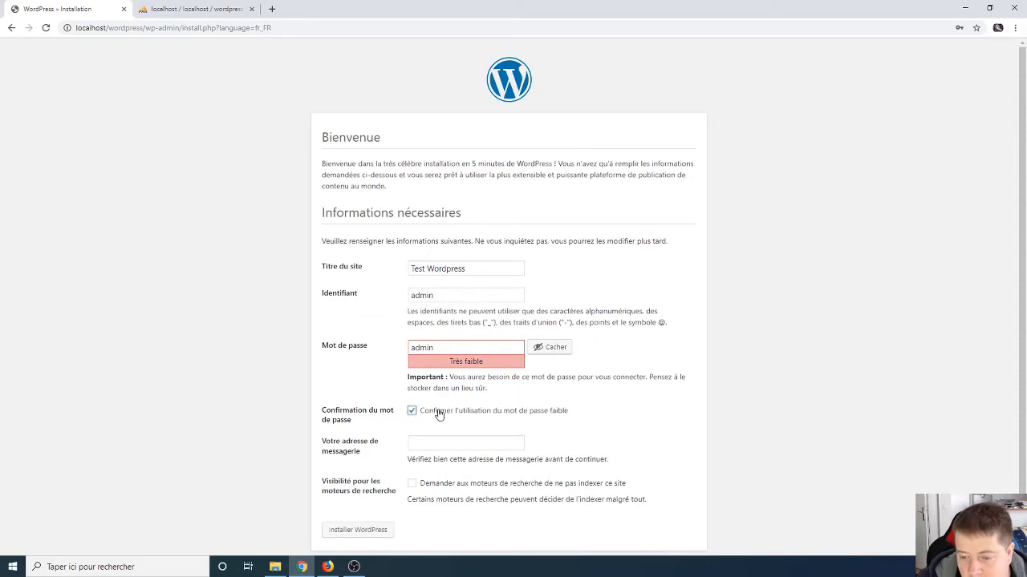
pyautogui.scroll(-1, 374, 390)
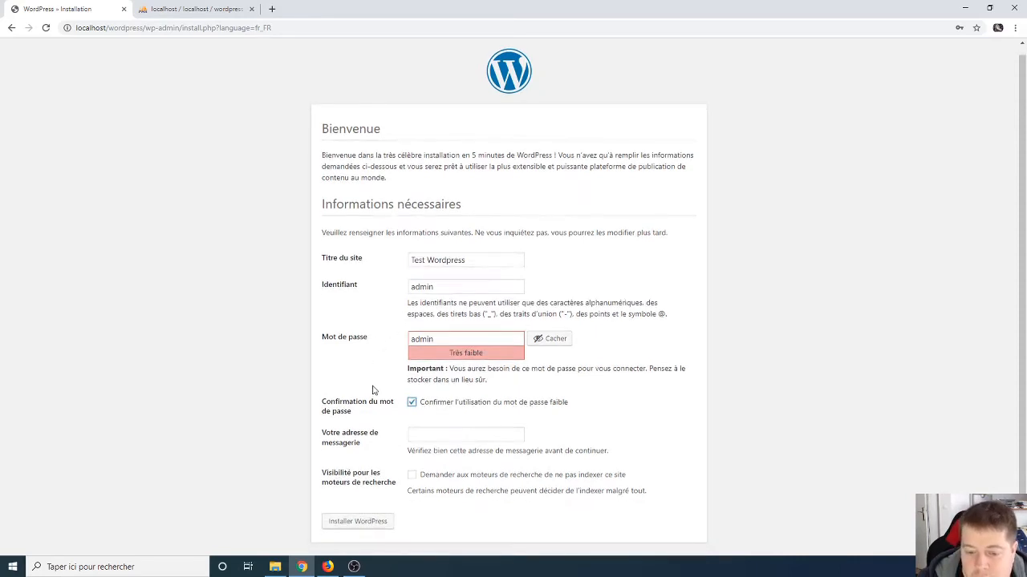
pyautogui.click(434, 433)
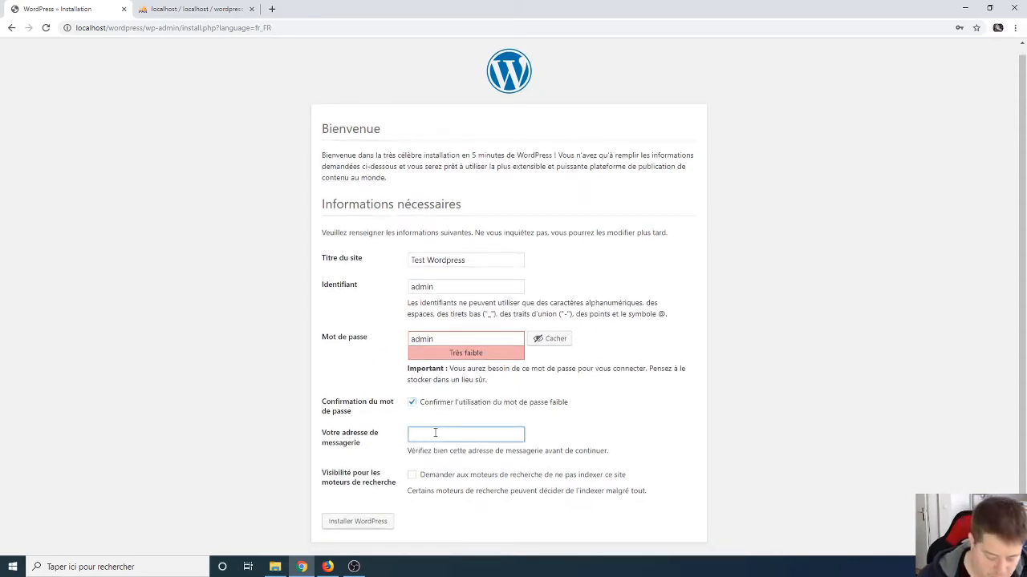
pyautogui.write('admin@test.com')
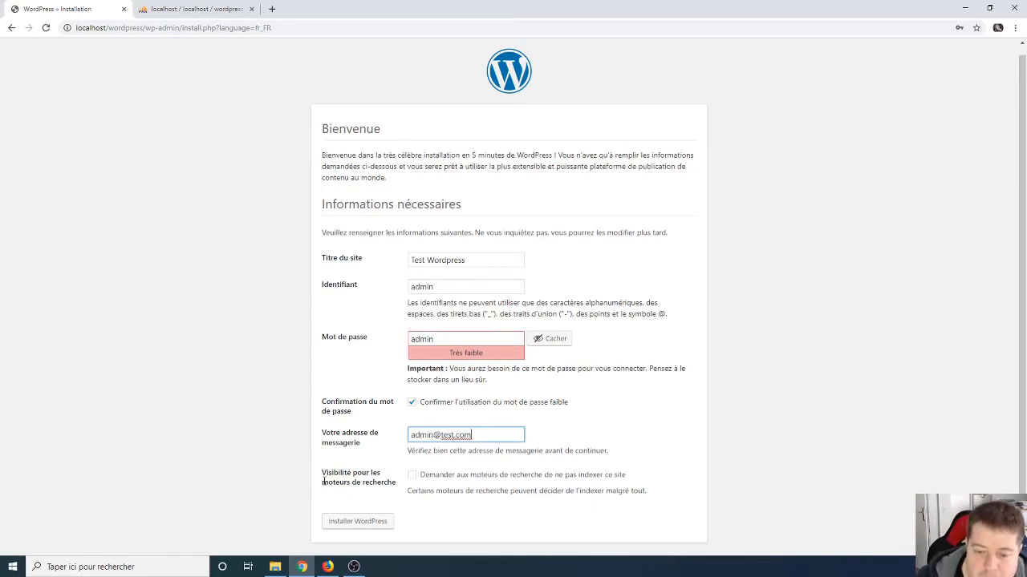
pyautogui.moveTo(323, 473); pyautogui.dragTo(404, 488)
pyautogui.click(401, 489)
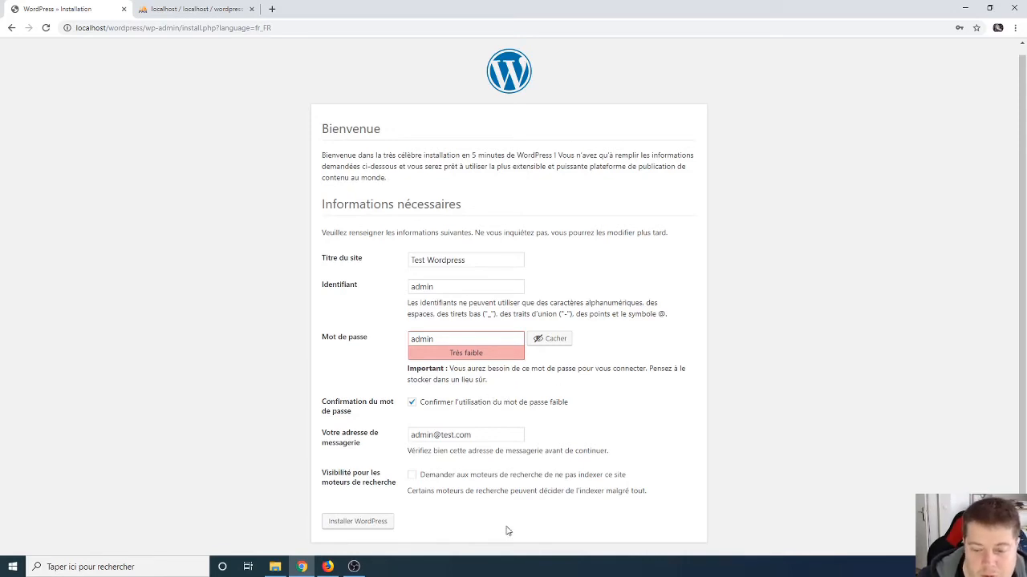
# Step: Run the installation, then confirm phpMyAdmin's wordpress database now holds 12 wp_ tables
pyautogui.click(352, 525)
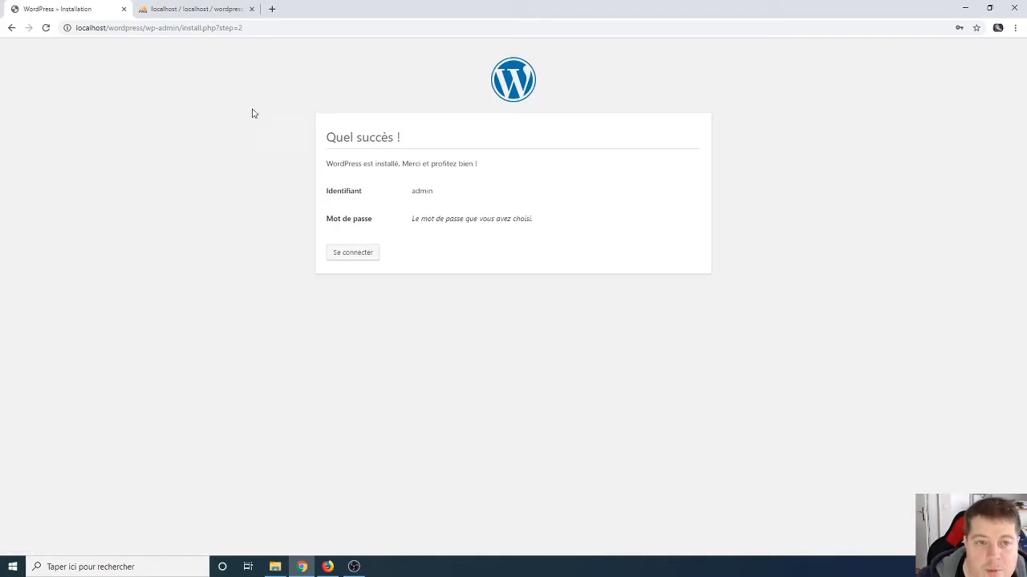
pyautogui.click(163, 11)
pyautogui.click(170, 62)
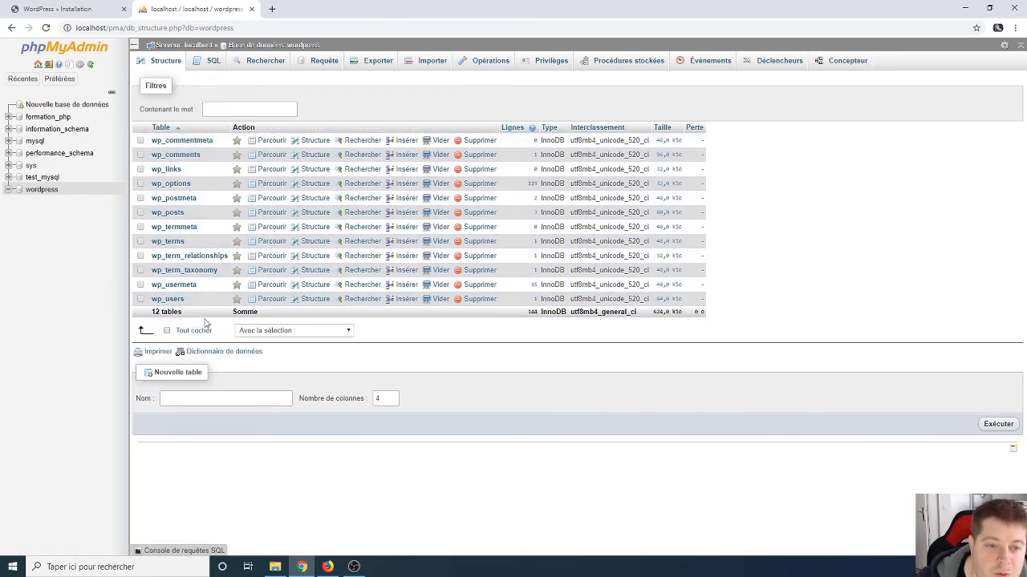
pyautogui.click(77, 15)
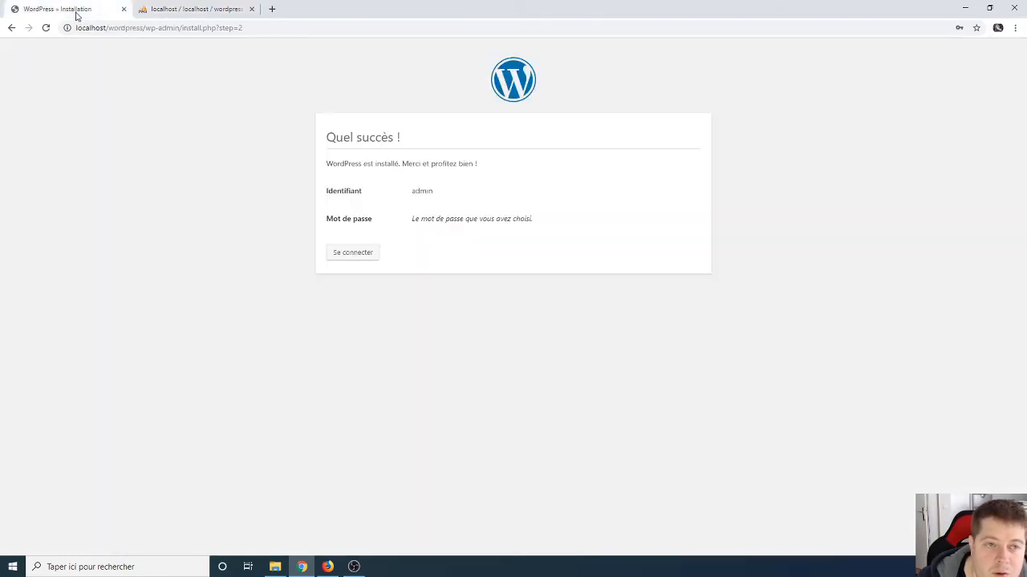
# Step: Go via the login page back to Test Wordpress and scroll through the 'Bonjour tout le monde !' home page
pyautogui.click(347, 253)
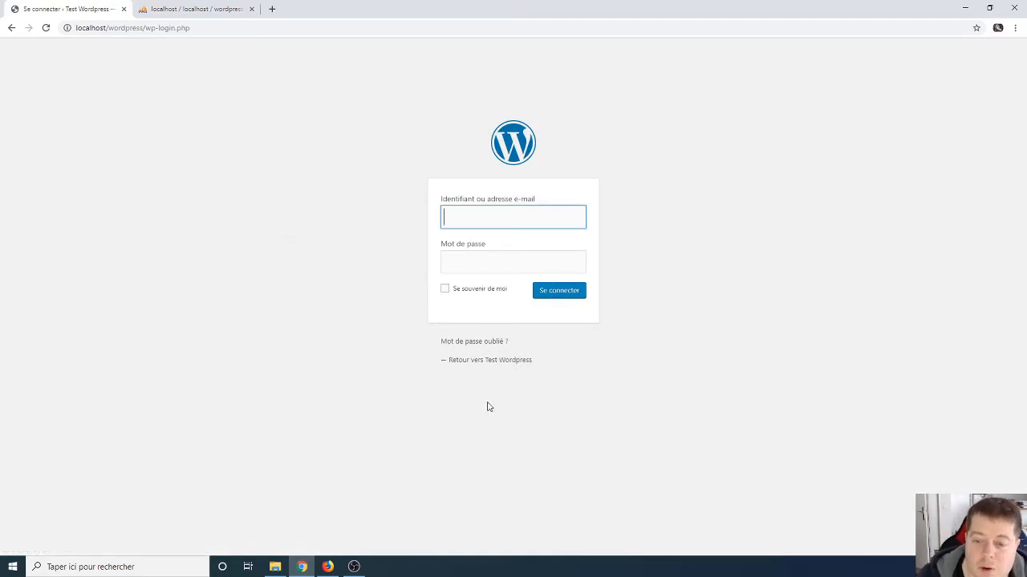
pyautogui.click(487, 360)
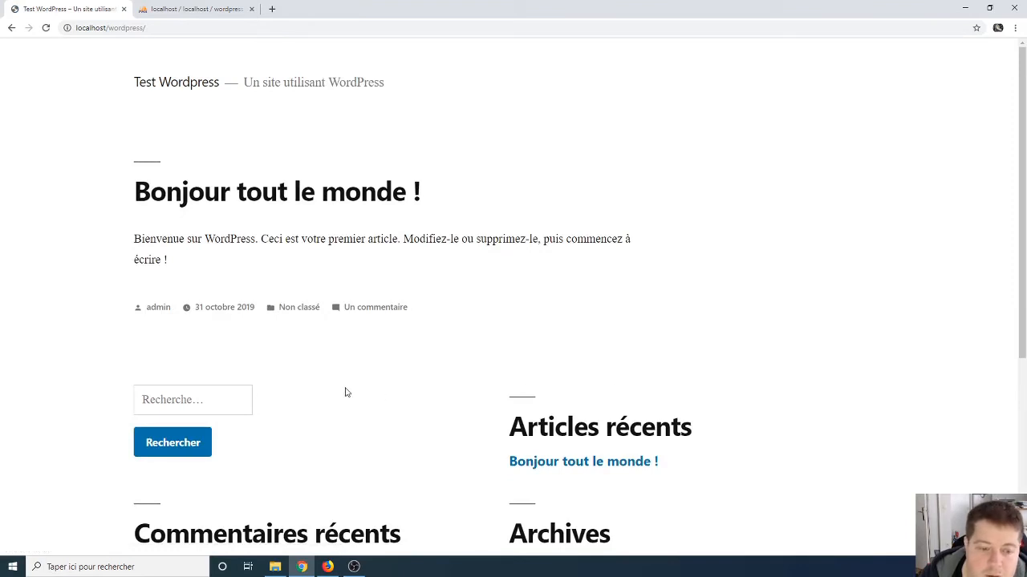
pyautogui.scroll(-4, 95, 341)
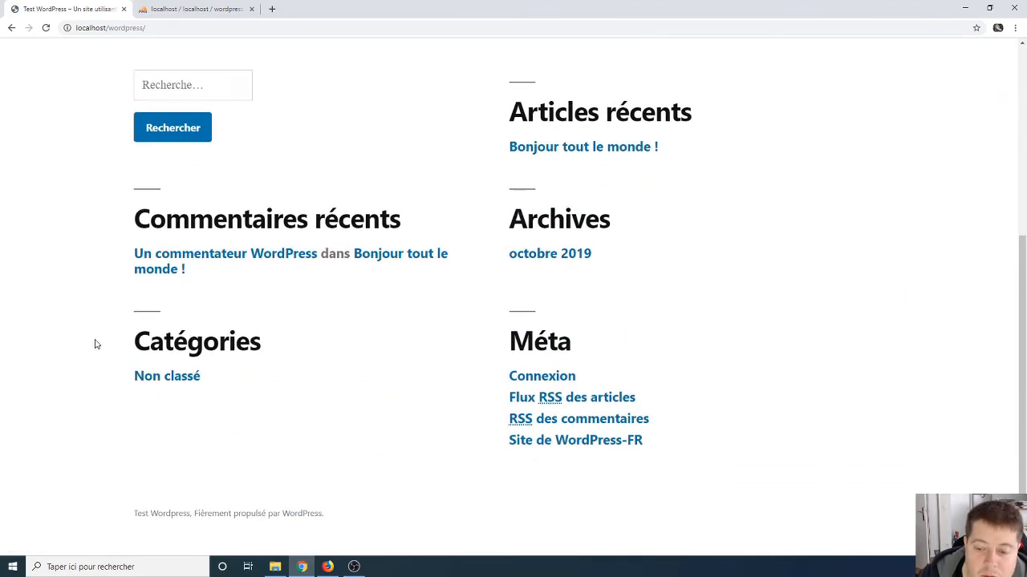
pyautogui.scroll(4, 95, 345)
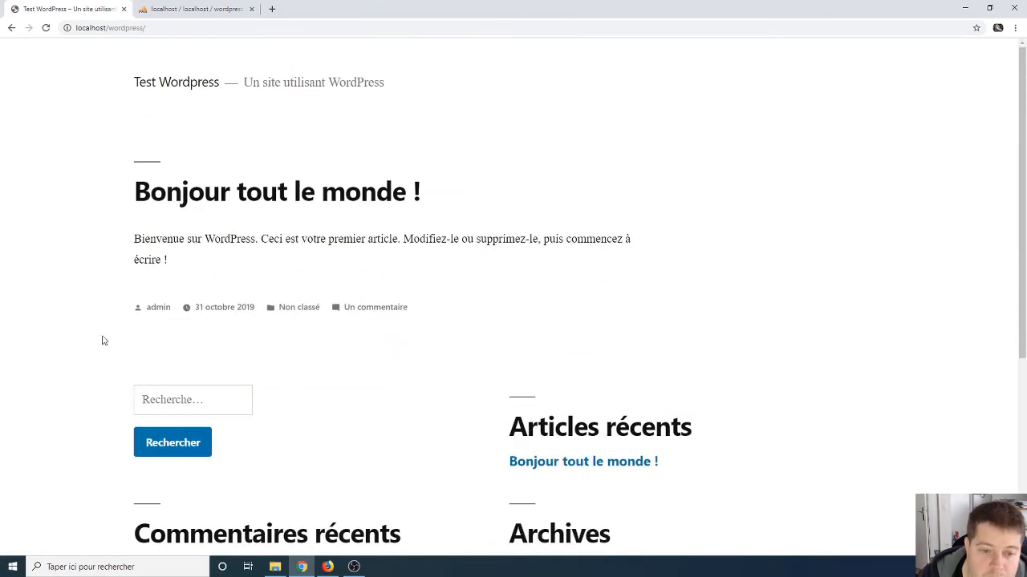
pyautogui.scroll(-4, 372, 292)
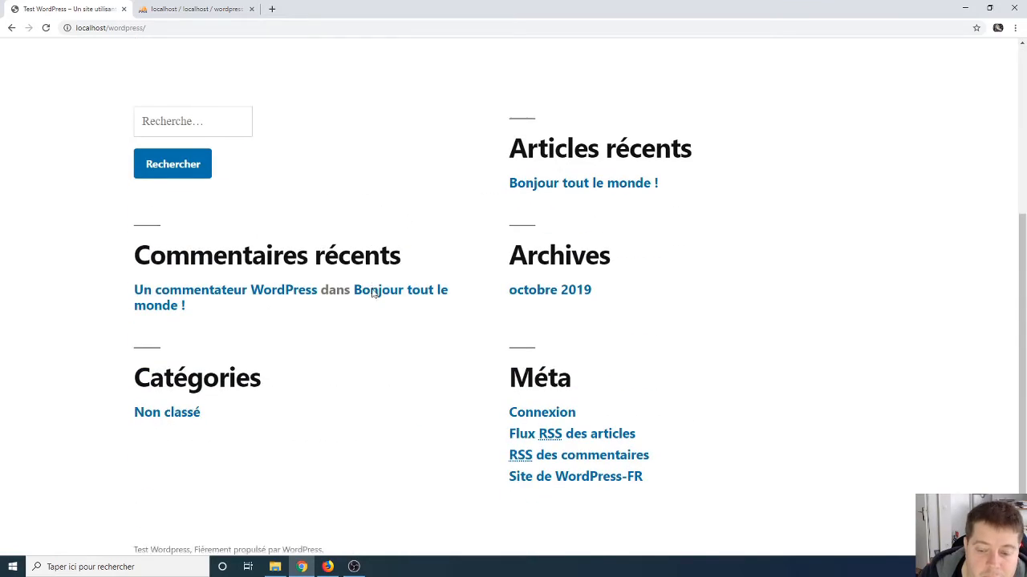
pyautogui.scroll(4, 373, 292)
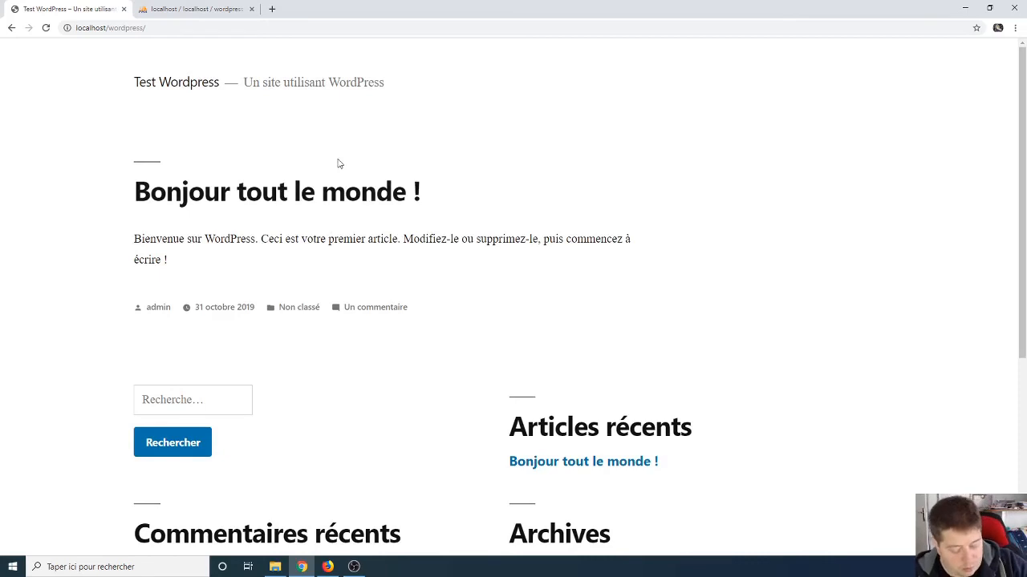
pyautogui.hotkey('ctrl', 'u')
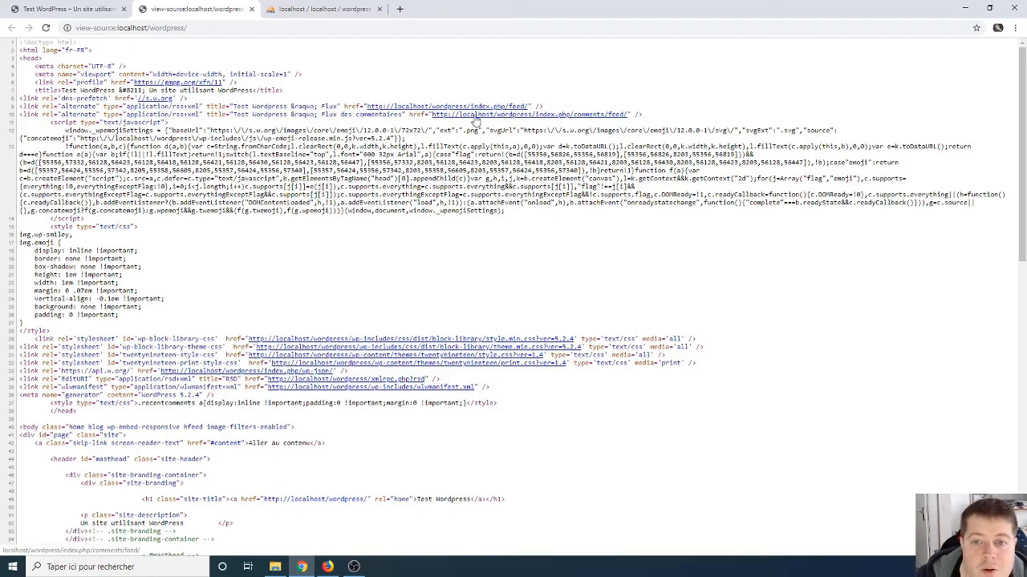
pyautogui.scroll(-2, 438, 195)
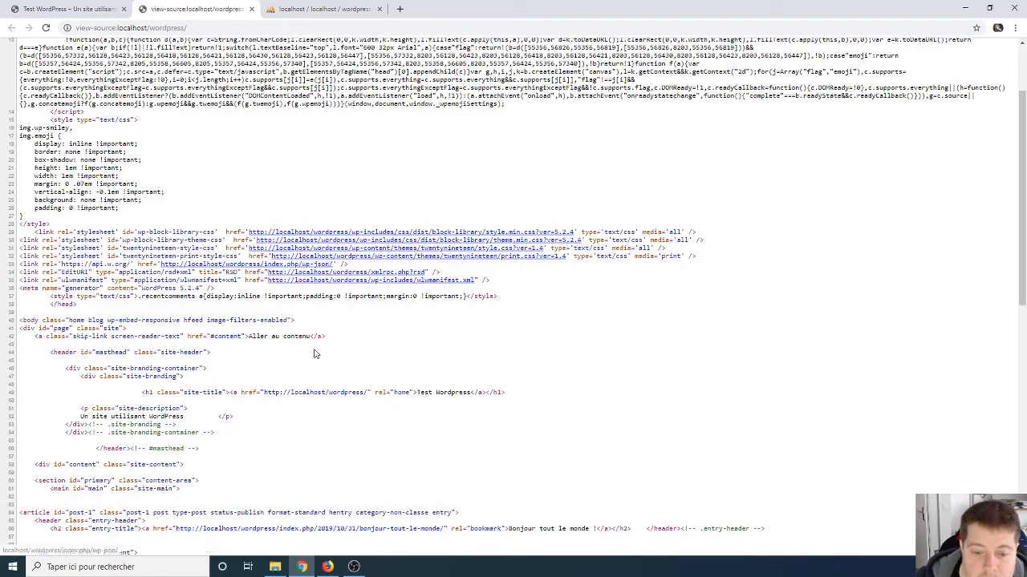
pyautogui.scroll(-3, 317, 351)
pyautogui.scroll(-4, 321, 345)
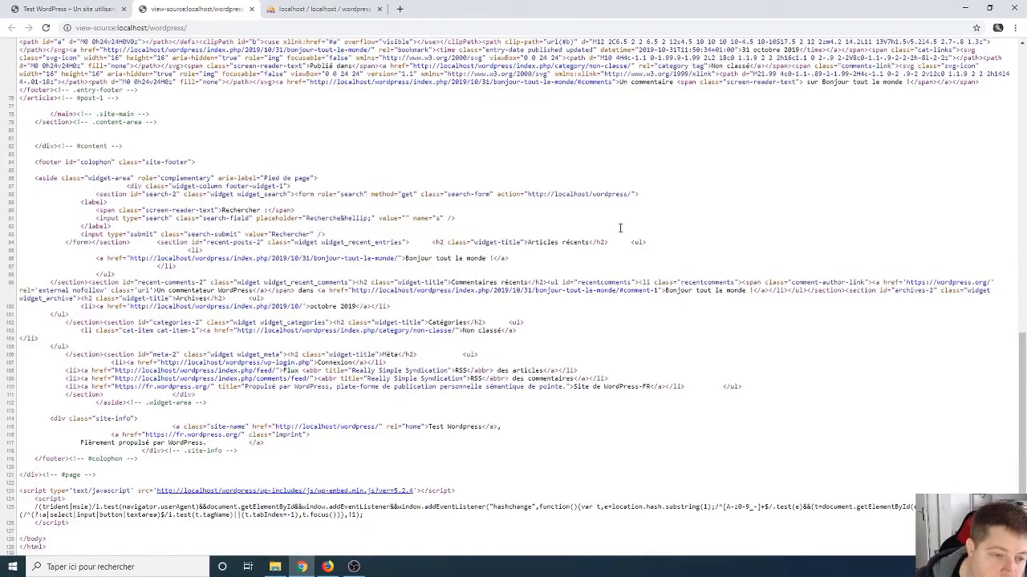
pyautogui.scroll(6, 312, 137)
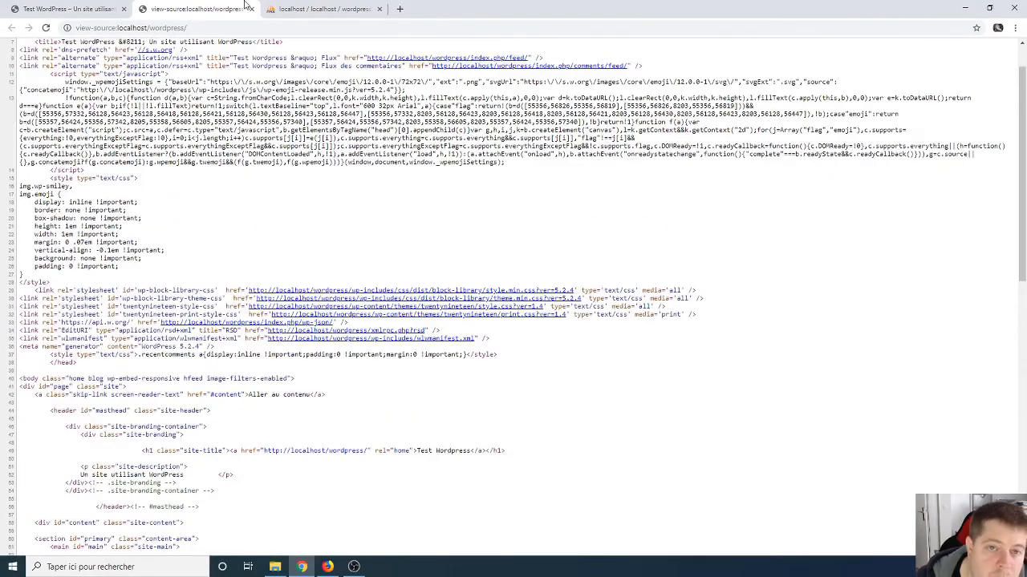
pyautogui.click(253, 9)
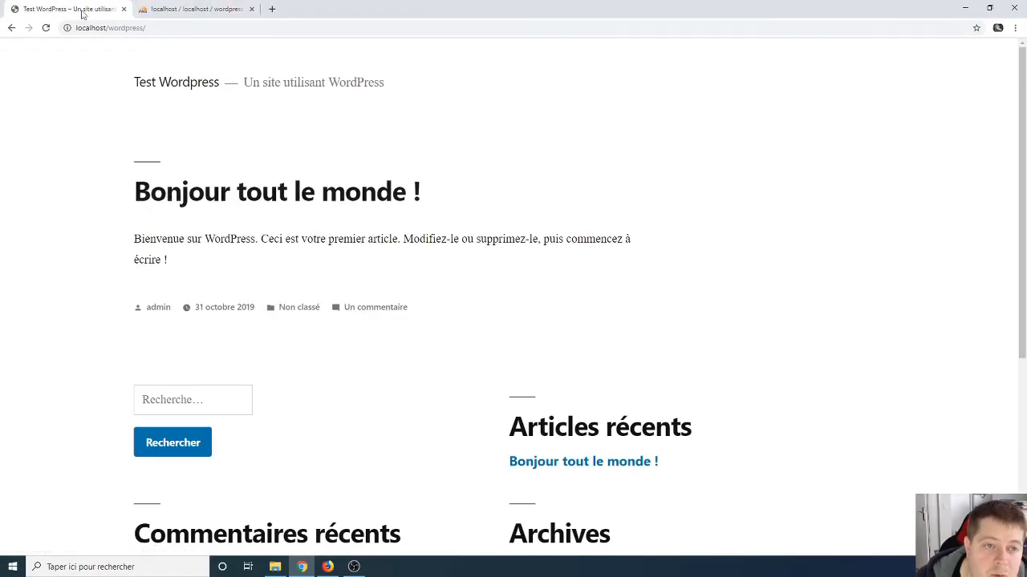
# Step: Append wp-admin to the site URL to load the admin login page
pyautogui.click(170, 28)
pyautogui.click(180, 28)
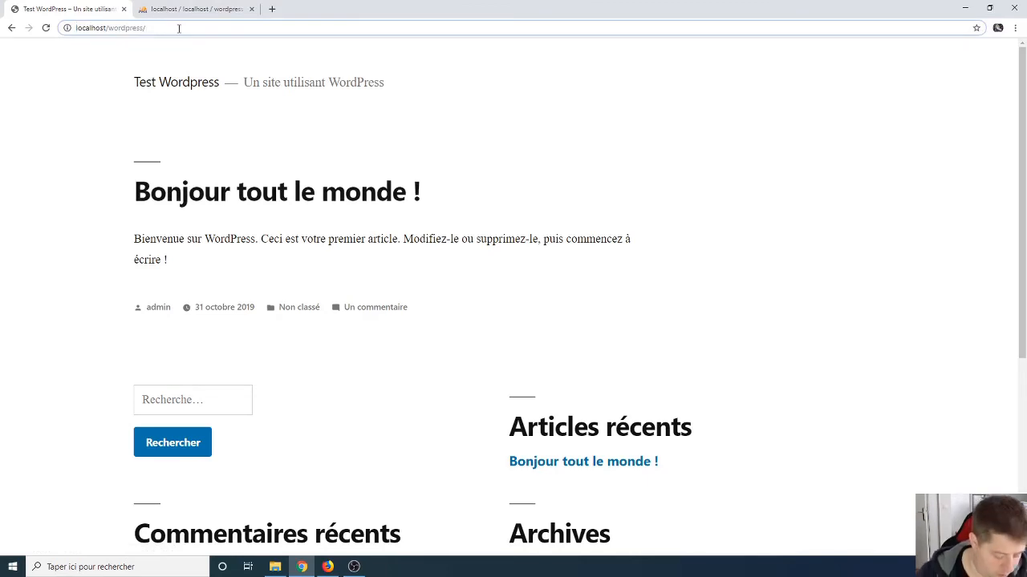
pyautogui.write('wp-admi')
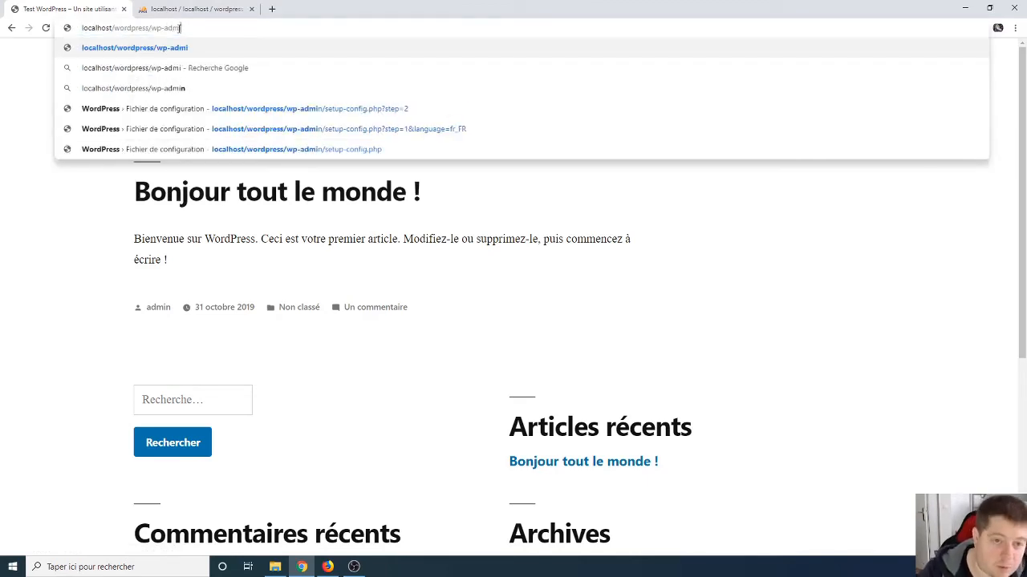
pyautogui.write('n')
pyautogui.press('Return')
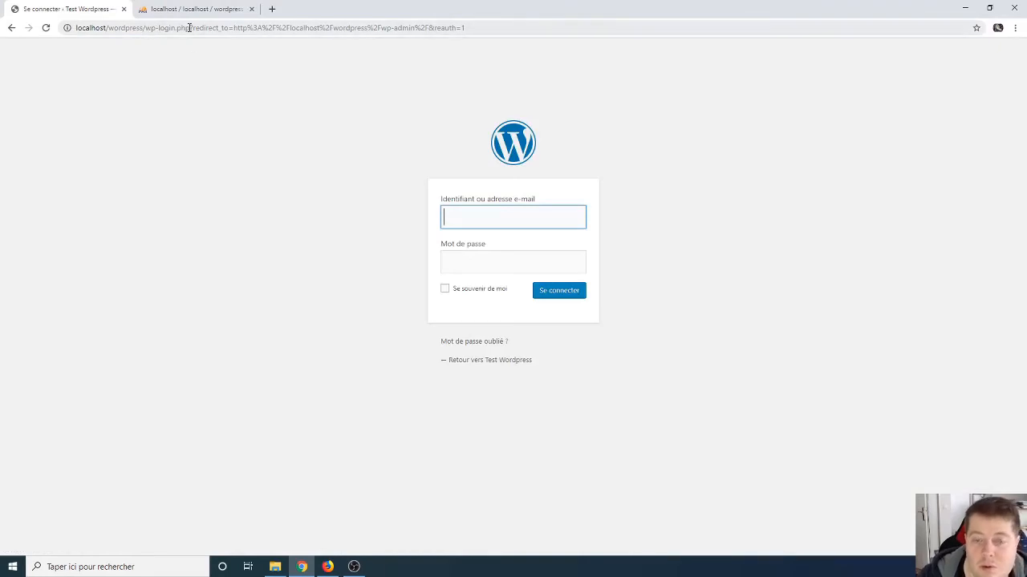
# Step: Log in with the admin username and password to reach the Tableau de bord
pyautogui.write('adm')
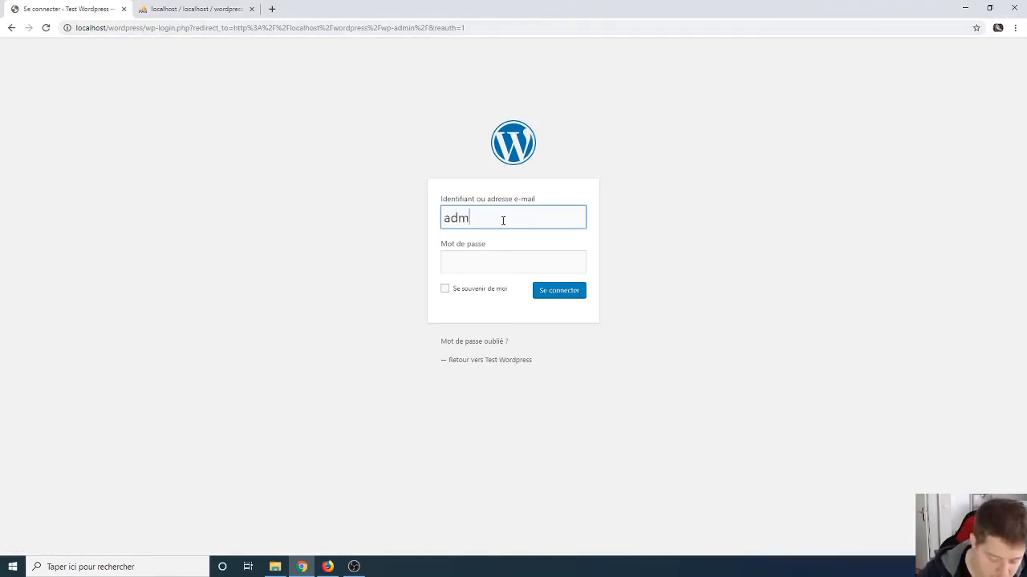
pyautogui.write('in')
pyautogui.press('Tab')
pyautogui.write('ad')
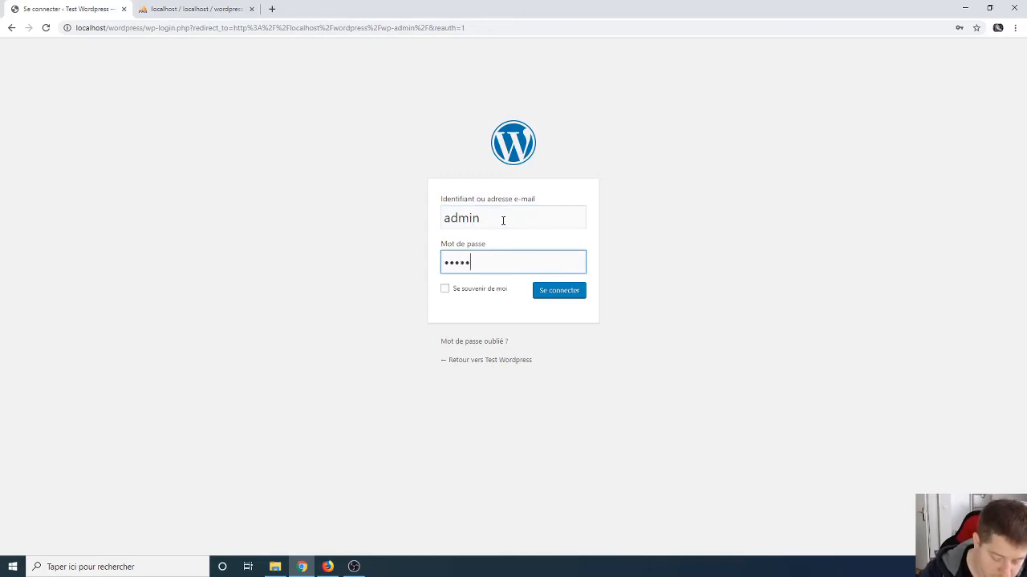
pyautogui.write('min')
pyautogui.press('Return')
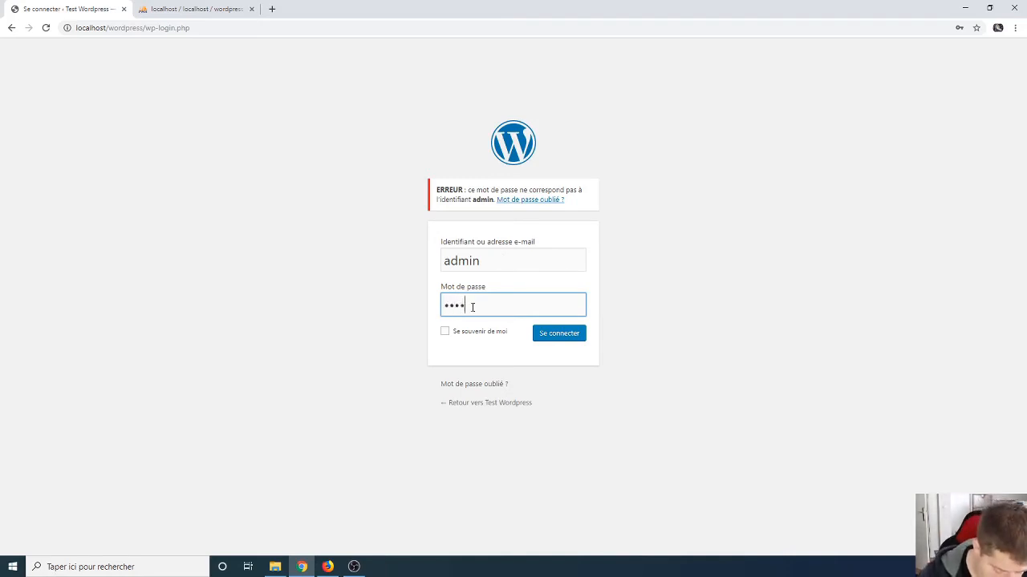
pyautogui.press('Return')
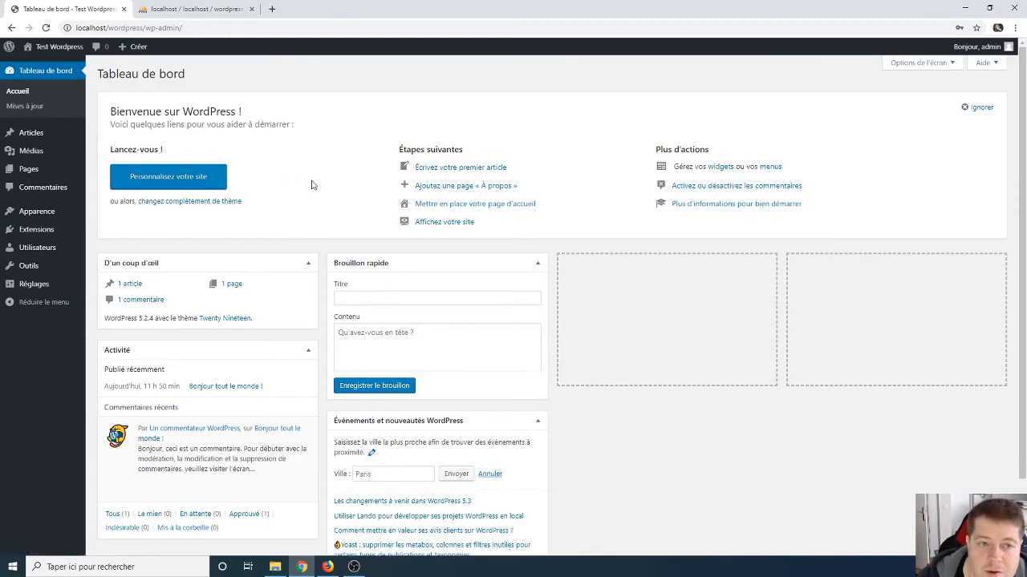
# Step: Open the admin profile, then open the public site in a new tab and switch to it
pyautogui.click(974, 47)
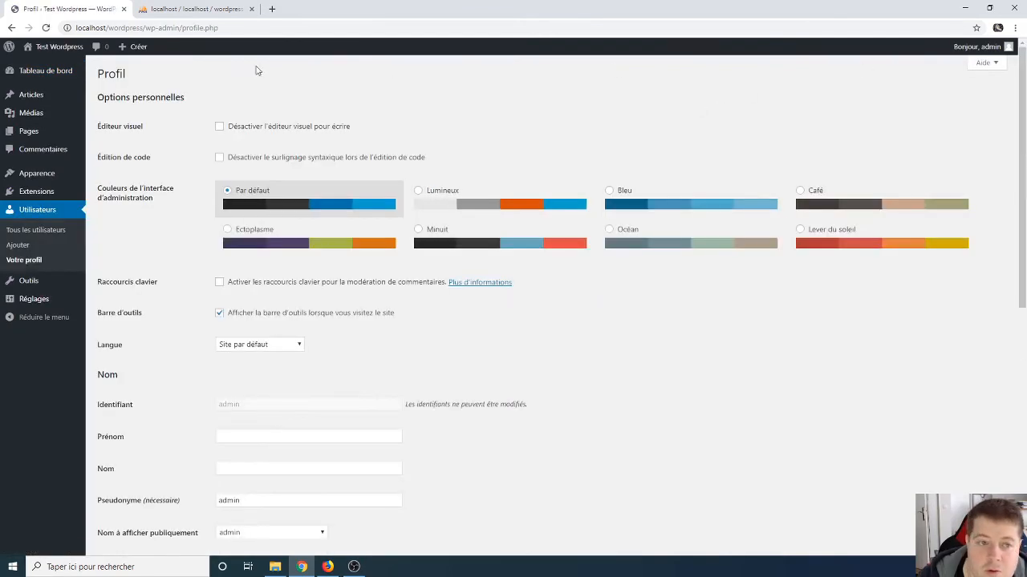
pyautogui.moveTo(54, 46)
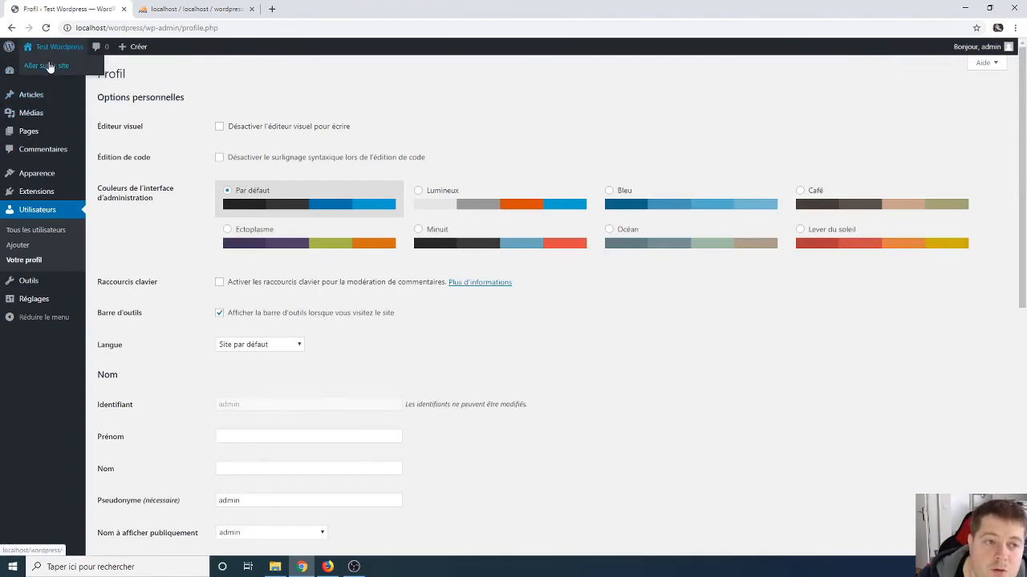
pyautogui.middleClick(48, 67)
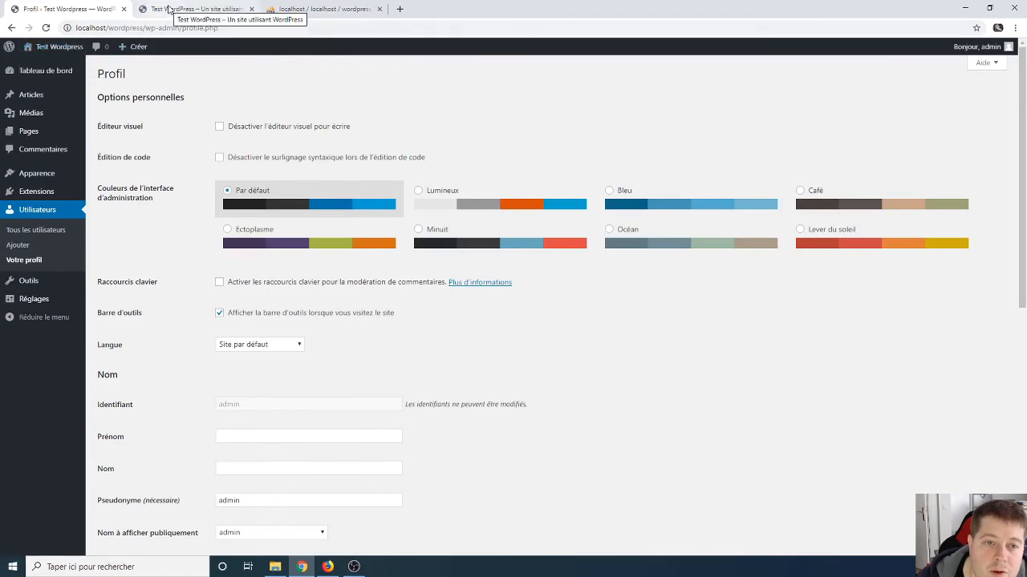
pyautogui.click(168, 9)
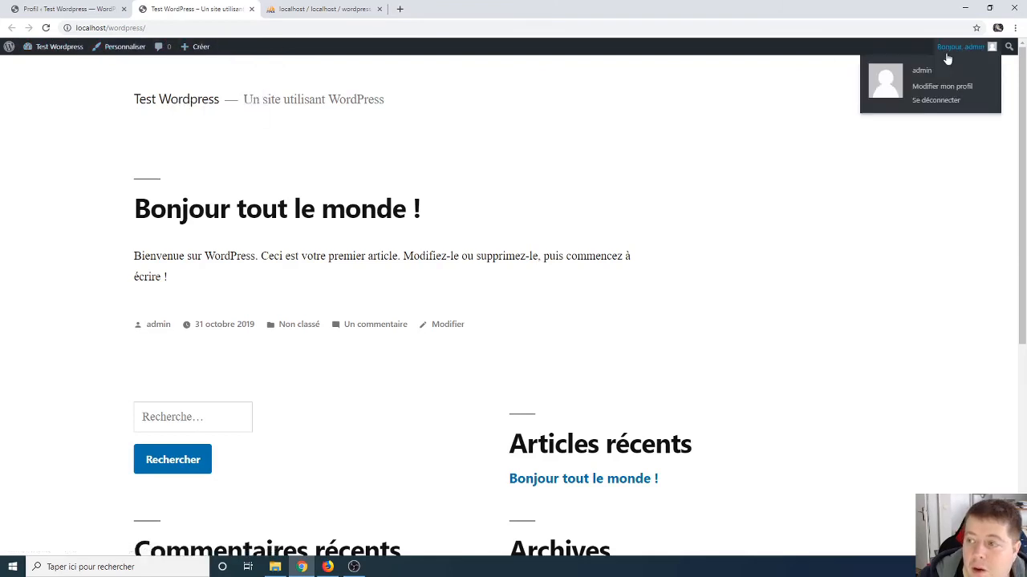
# Step: Open Documentation from the WordPress logo menu in a new tab
pyautogui.moveTo(959, 46)
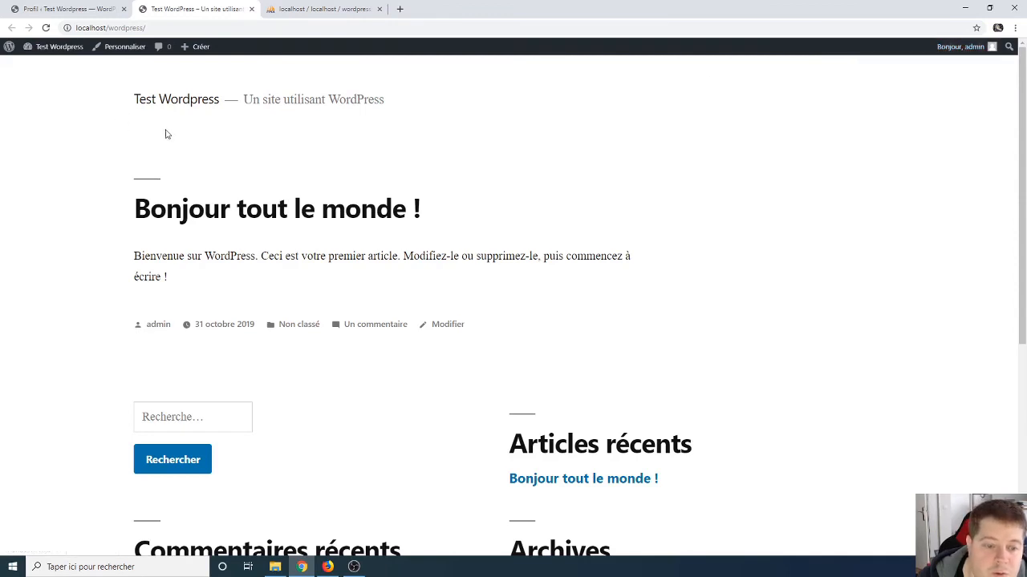
pyautogui.moveTo(48, 46)
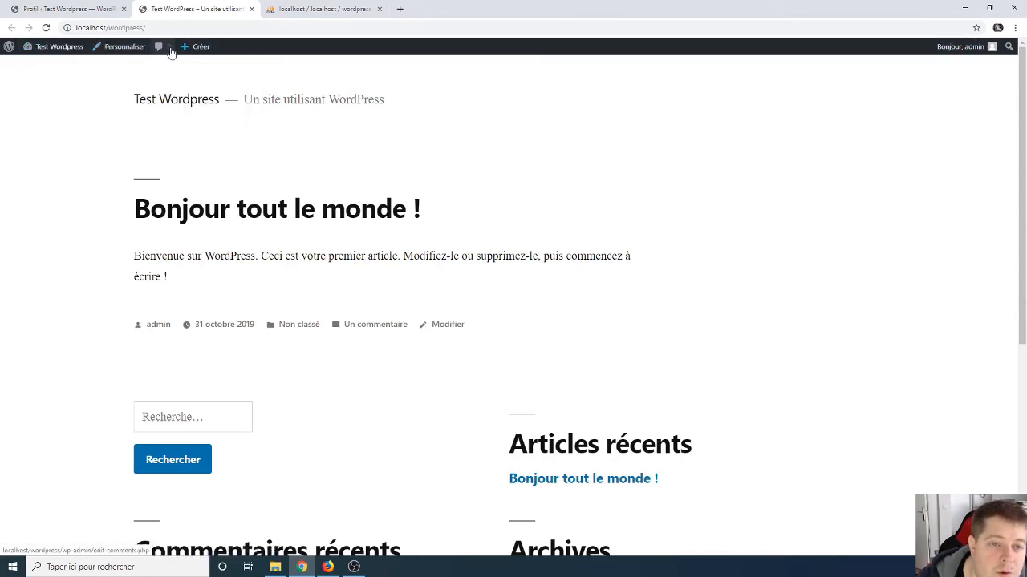
pyautogui.moveTo(201, 46)
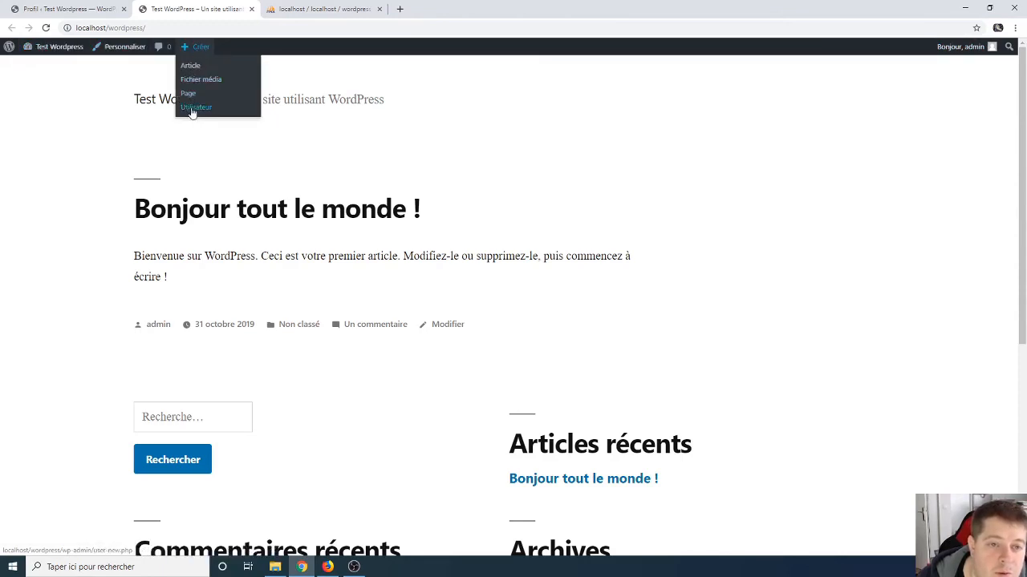
pyautogui.moveTo(8, 49)
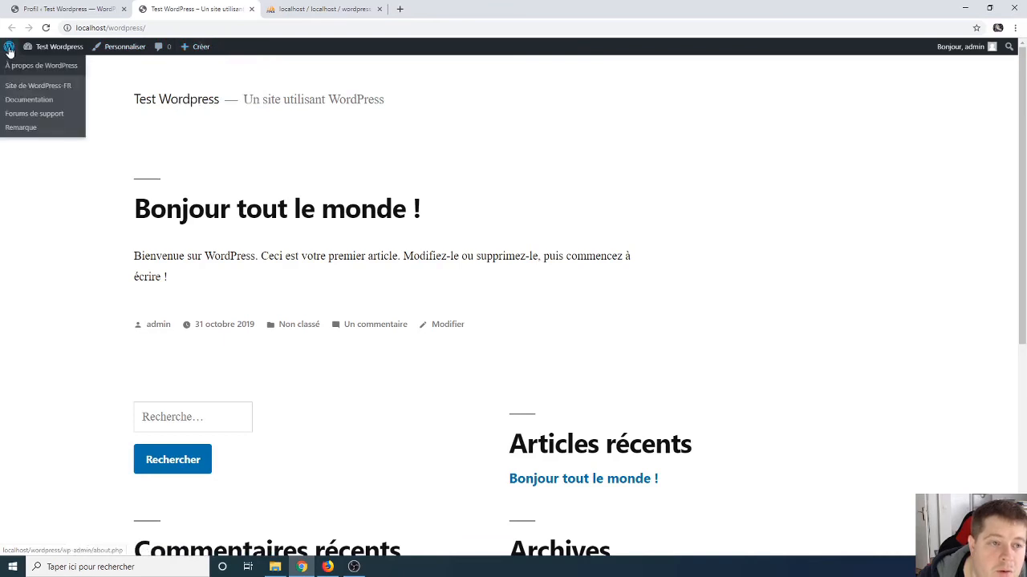
pyautogui.middleClick(26, 102)
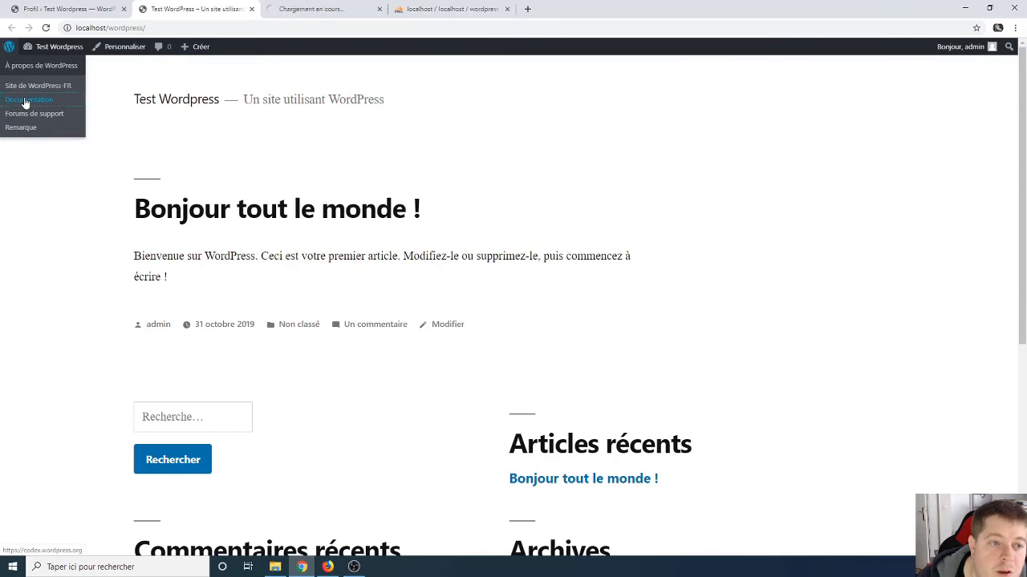
# Step: Switch to the WordPress Codex tab, dismiss the Traduire prompt and scroll through the Main Page
pyautogui.click(314, 10)
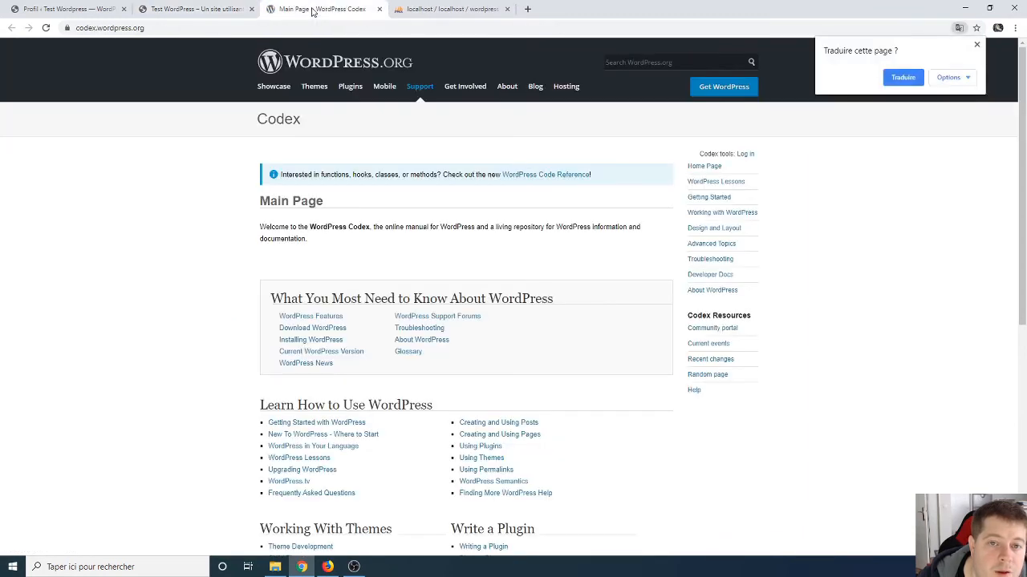
pyautogui.moveTo(253, 117); pyautogui.dragTo(307, 117)
pyautogui.click(307, 122)
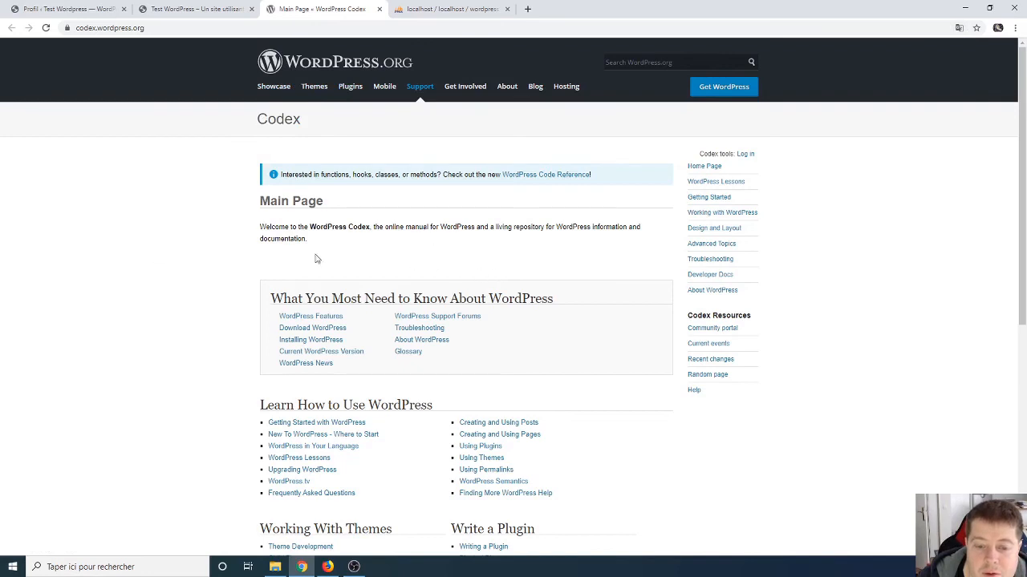
pyautogui.scroll(-2, 217, 353)
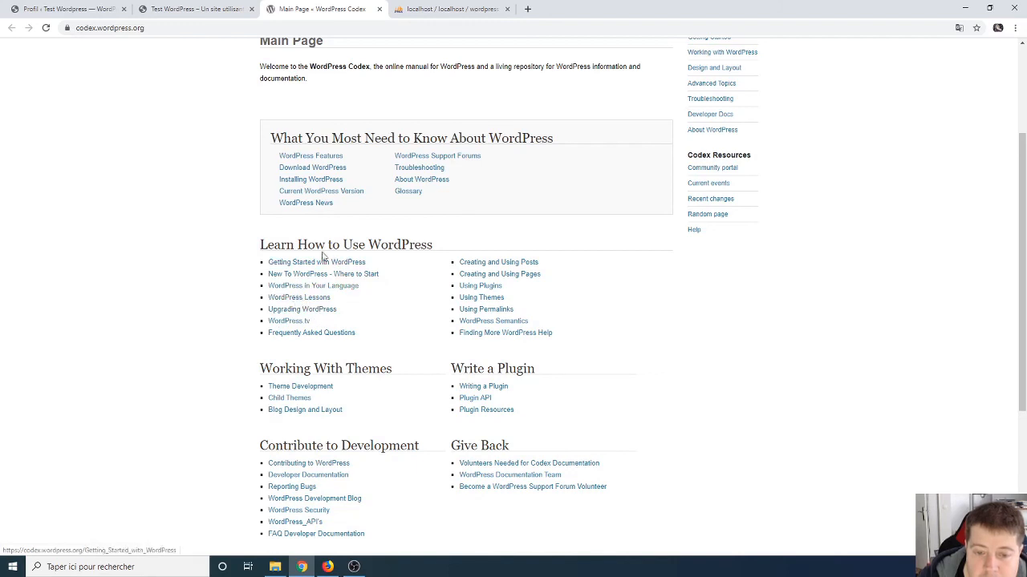
pyautogui.scroll(-1, 363, 368)
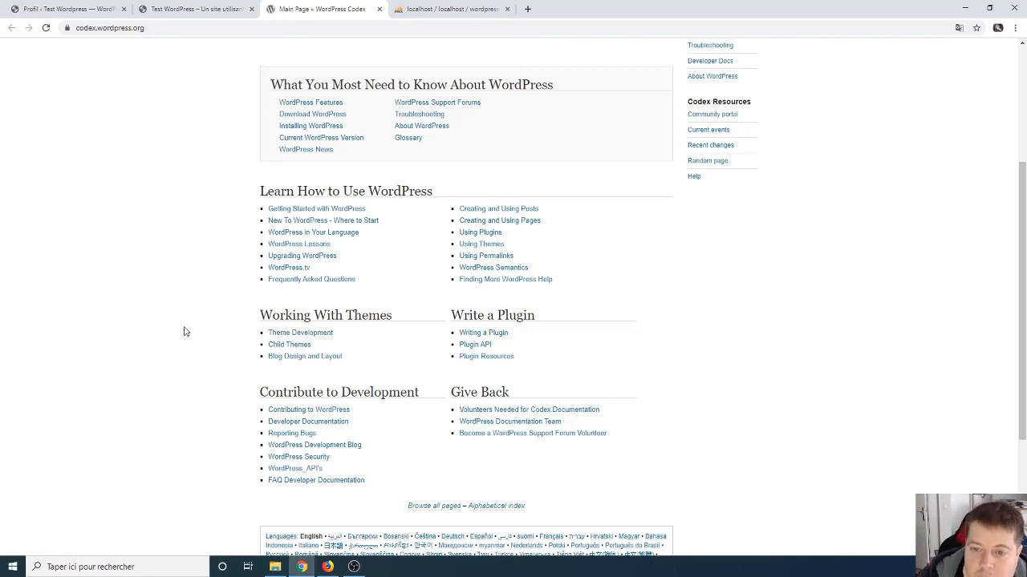
pyautogui.scroll(3, 184, 331)
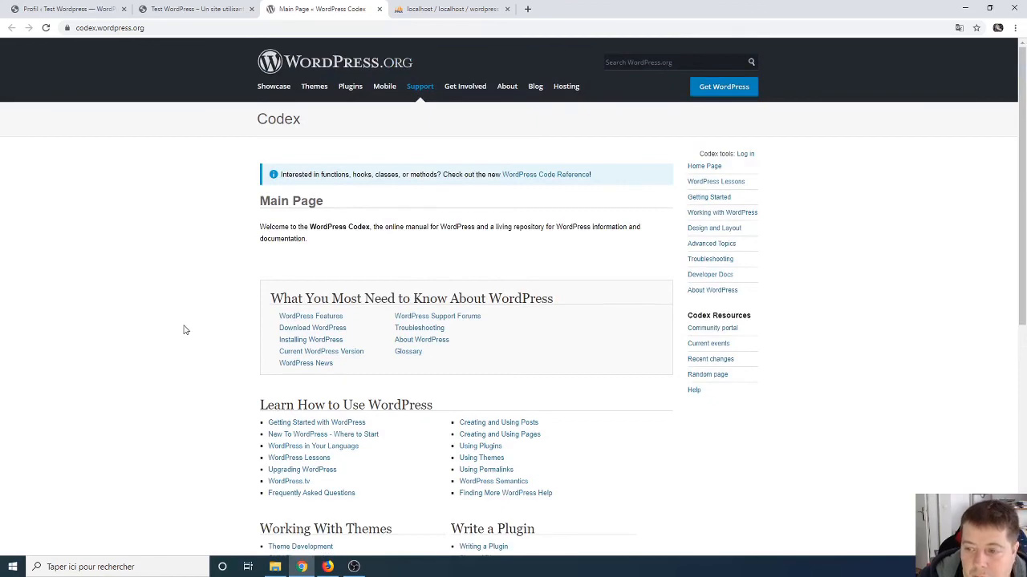
pyautogui.scroll(-3, 187, 358)
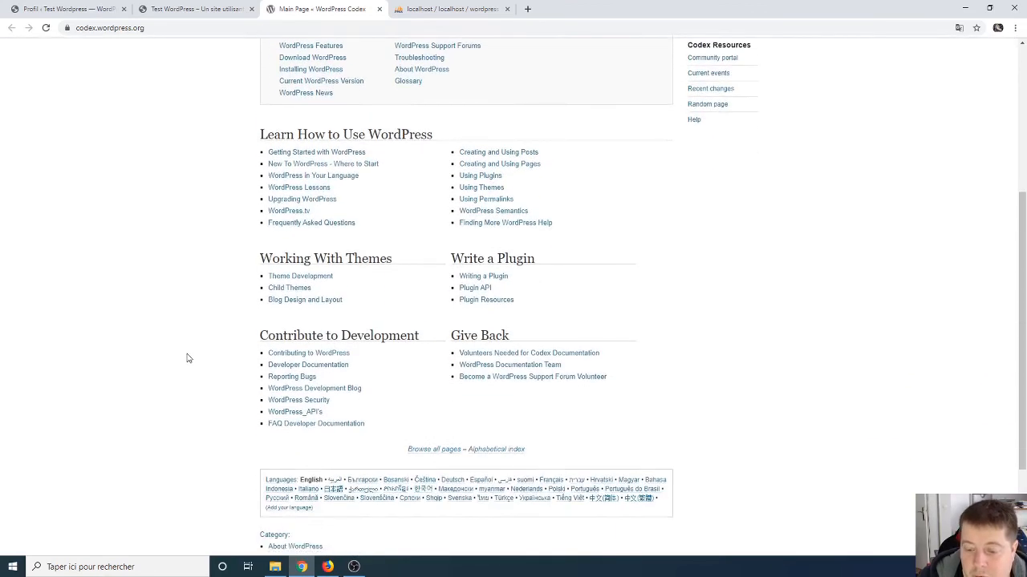
pyautogui.scroll(-2, 187, 357)
pyautogui.scroll(5, 188, 356)
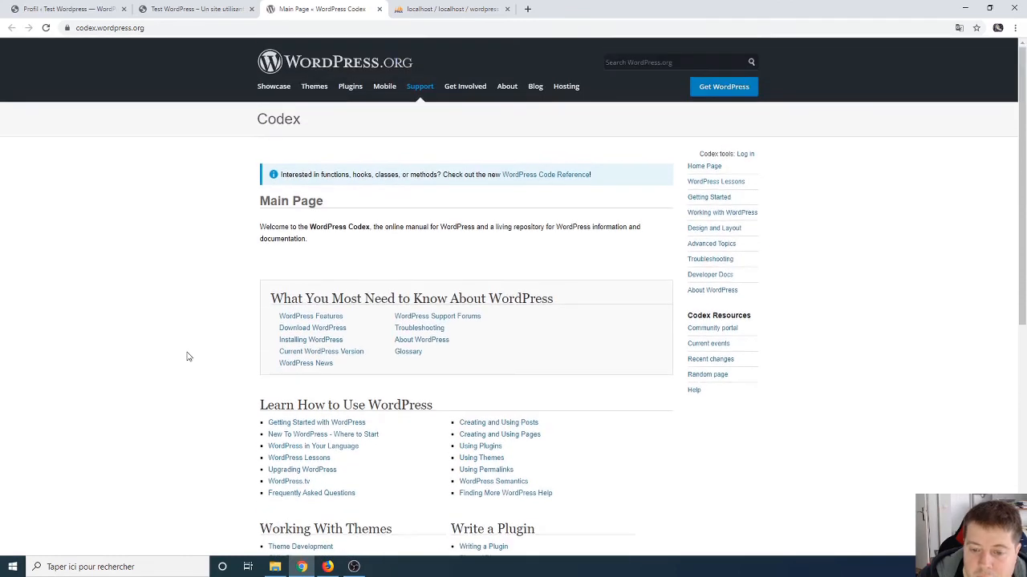